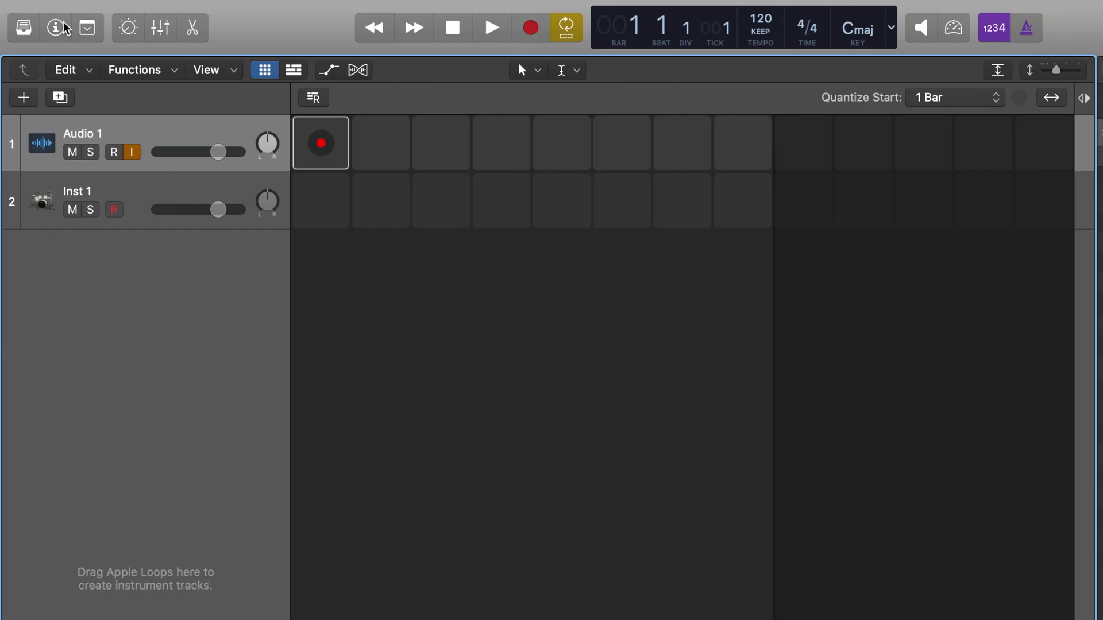
# Step: Show the Inspector with Play Mode, Play From and Recording expanded, then select the empty Audio 1 cell
pyautogui.click(65, 27)
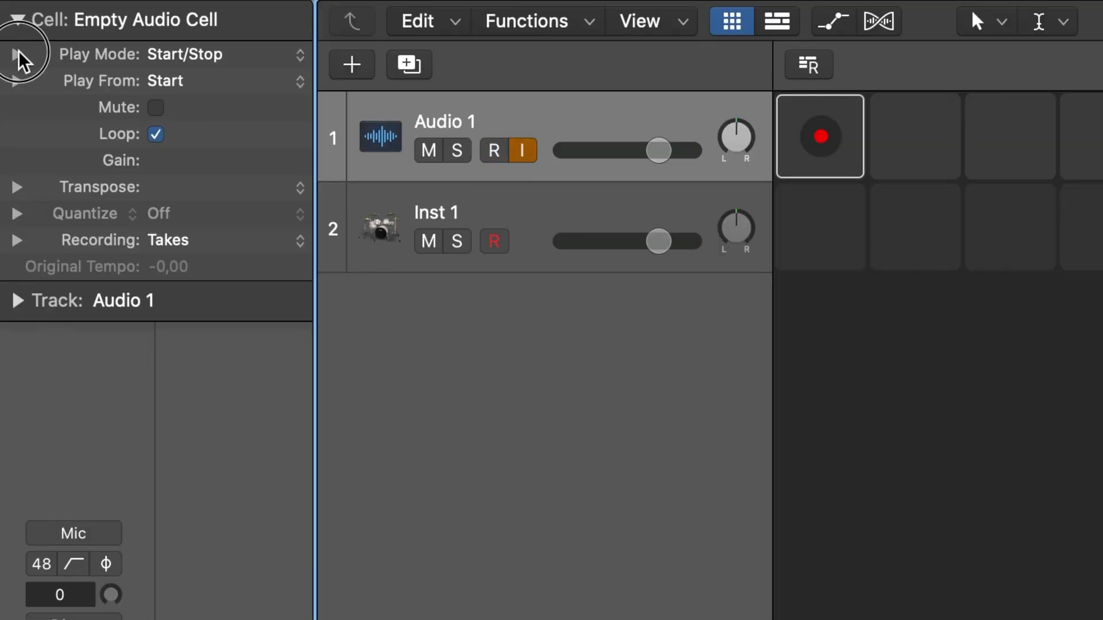
pyautogui.click(16, 90)
pyautogui.click(16, 187)
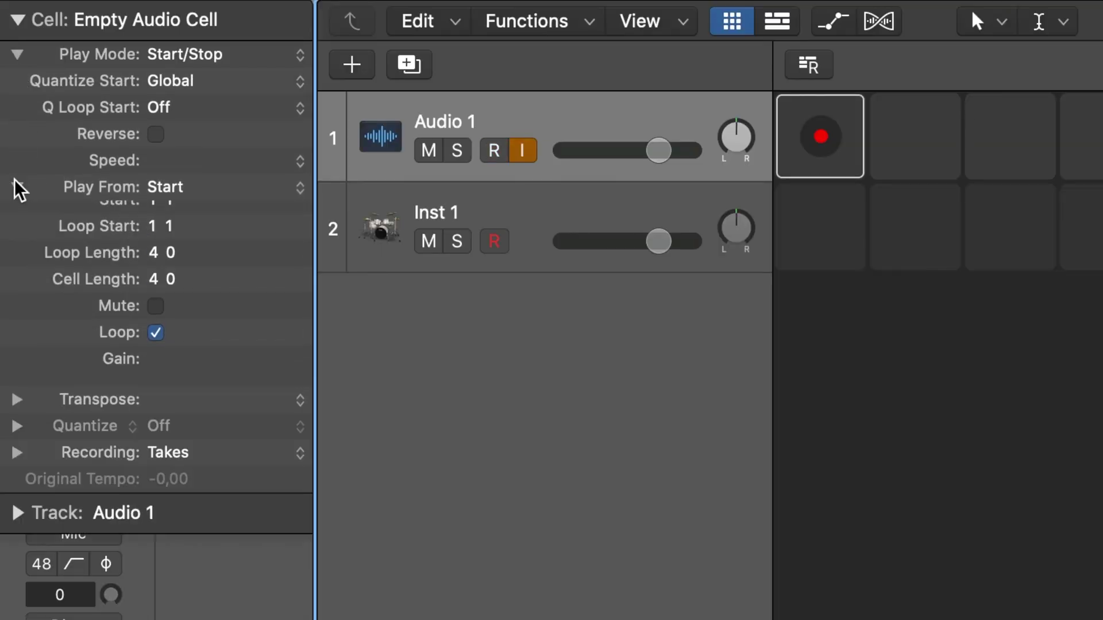
pyautogui.click(16, 453)
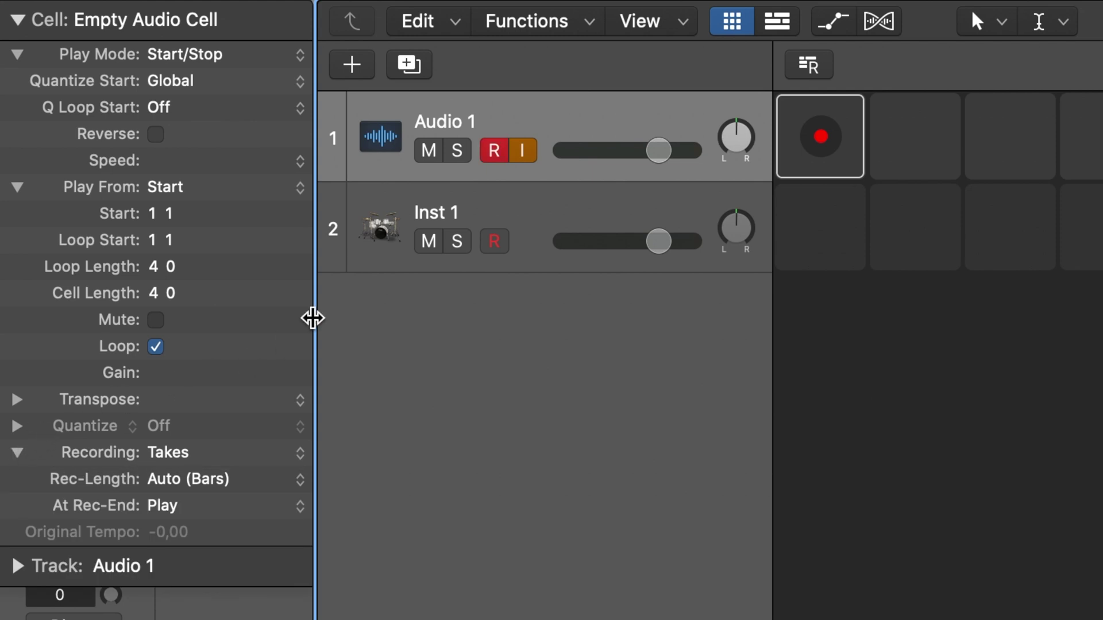
pyautogui.click(447, 209)
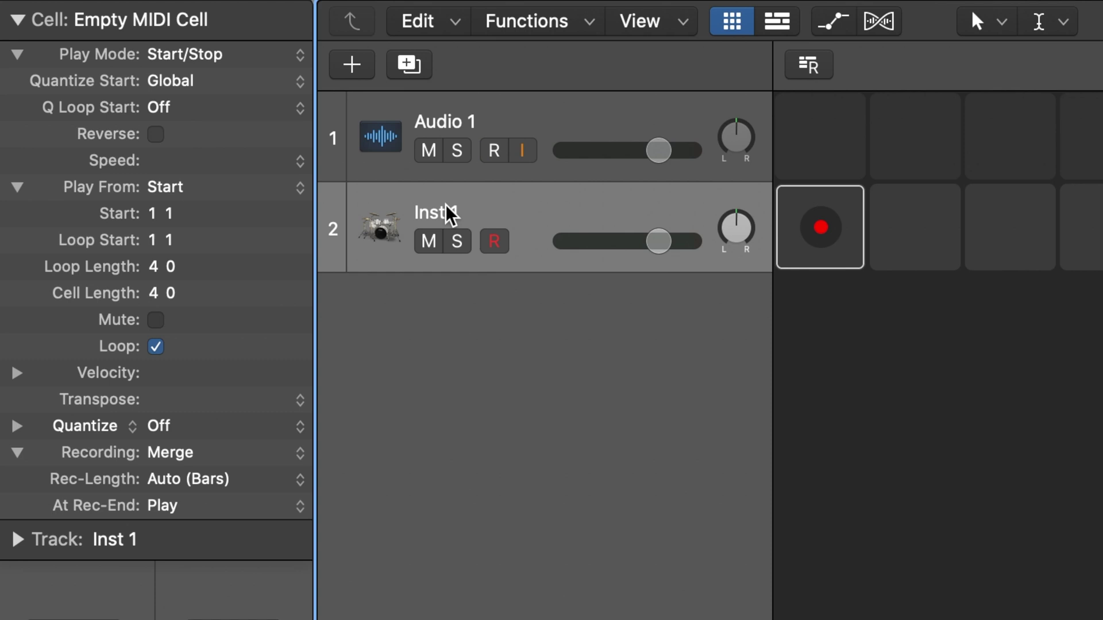
pyautogui.click(801, 132)
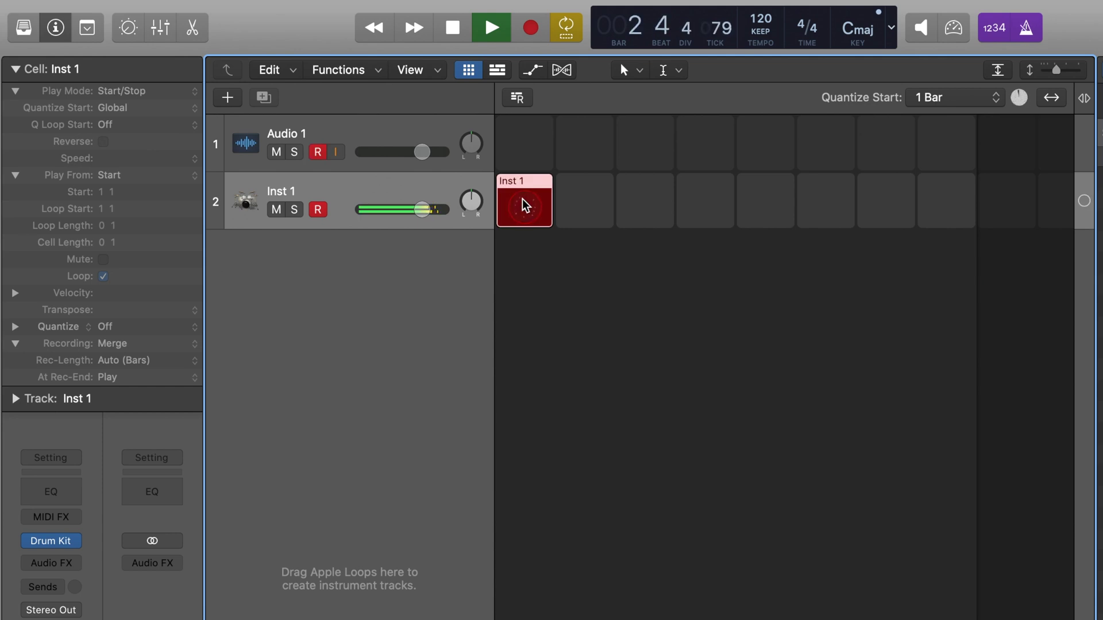
# Step: End the drum take so the first Inst 1 cell loops as 3 bars, then queue it to stop
pyautogui.click(525, 206)
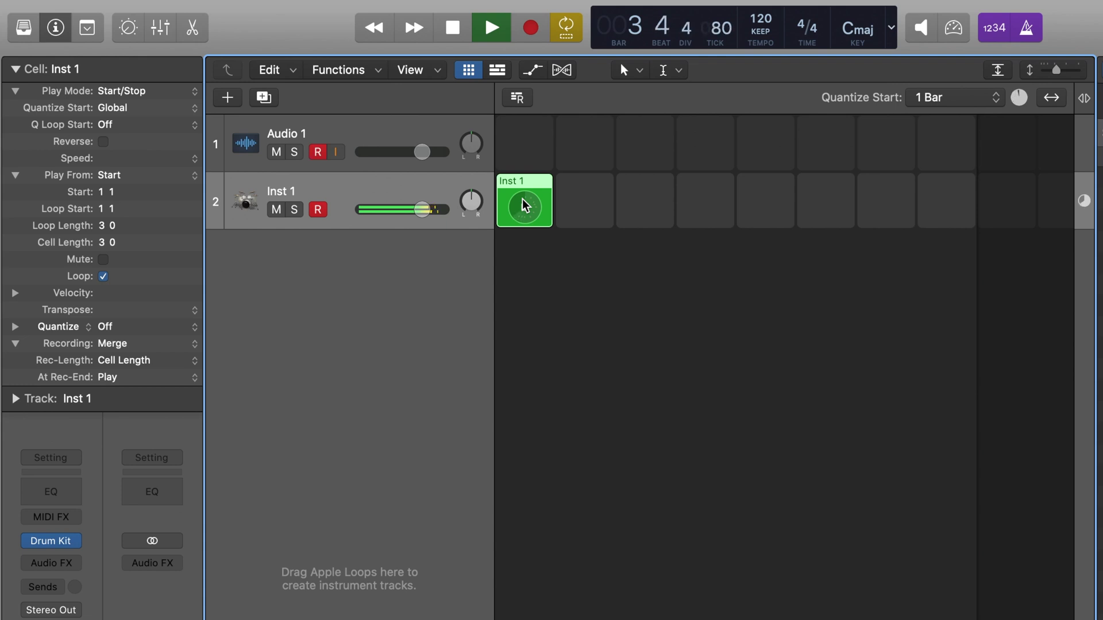
pyautogui.click(525, 205)
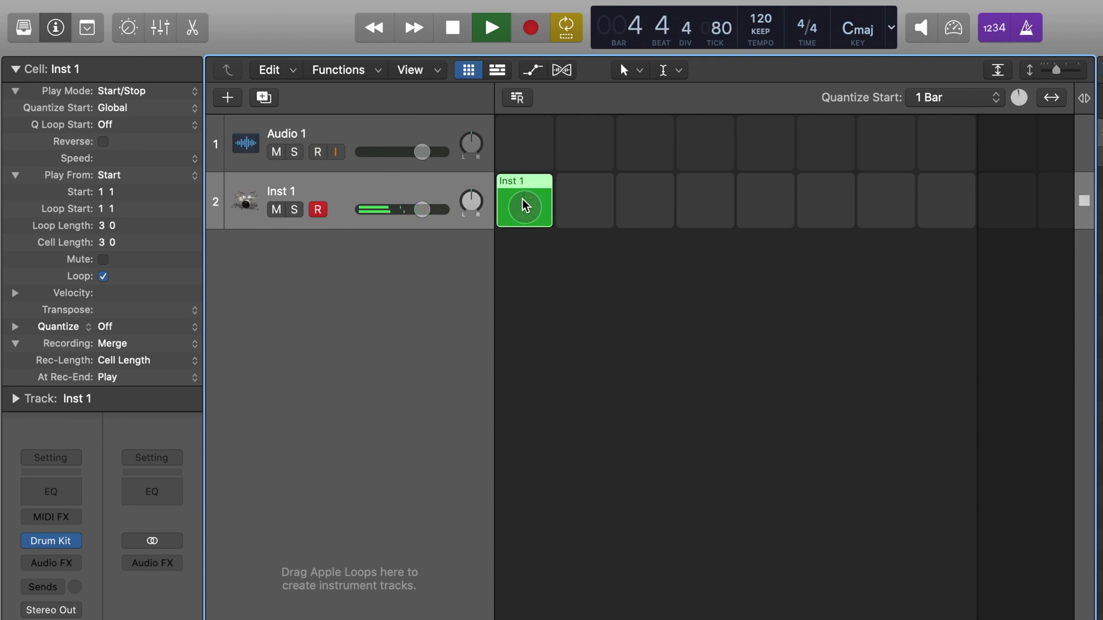
# Step: Delete the recorded Inst 1 cell and create an empty MIDI cell in its slot
pyautogui.press('Delete')
pyautogui.rightClick(540, 185)
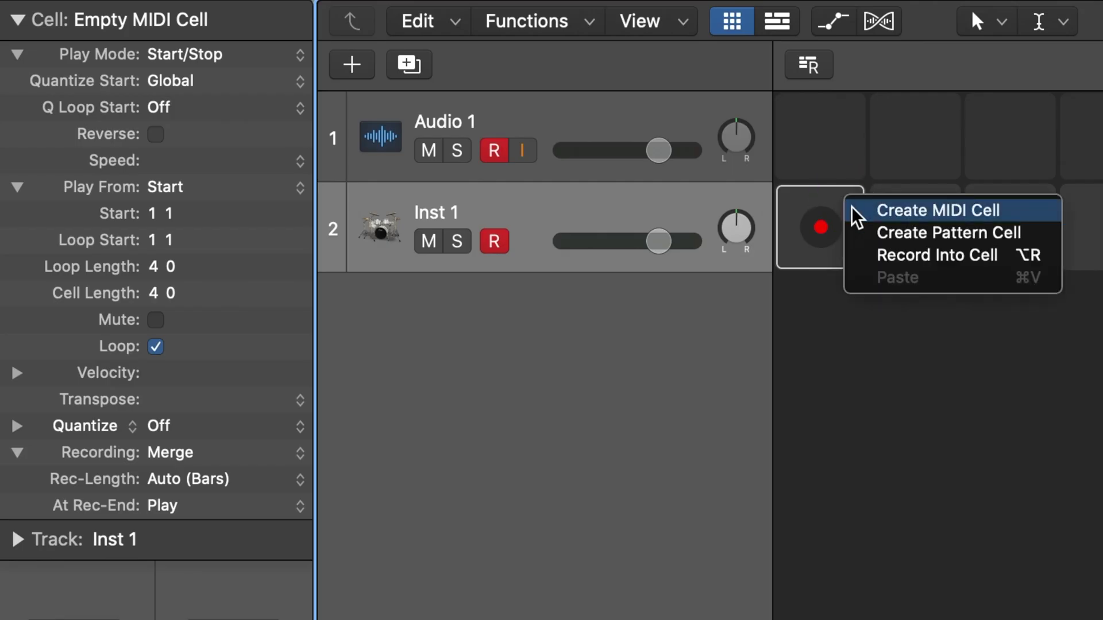
pyautogui.click(855, 213)
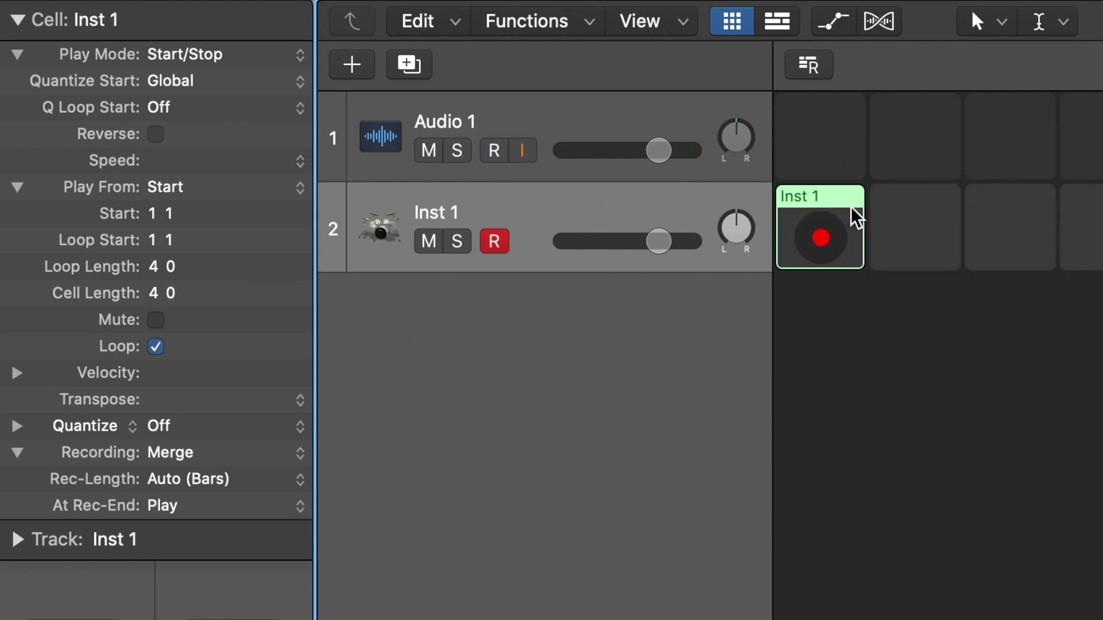
# Step: Set the new cell's length to 1 bar and its Rec-Length to Cell Length
pyautogui.click(157, 295)
pyautogui.moveTo(156, 294); pyautogui.dragTo(154, 319)
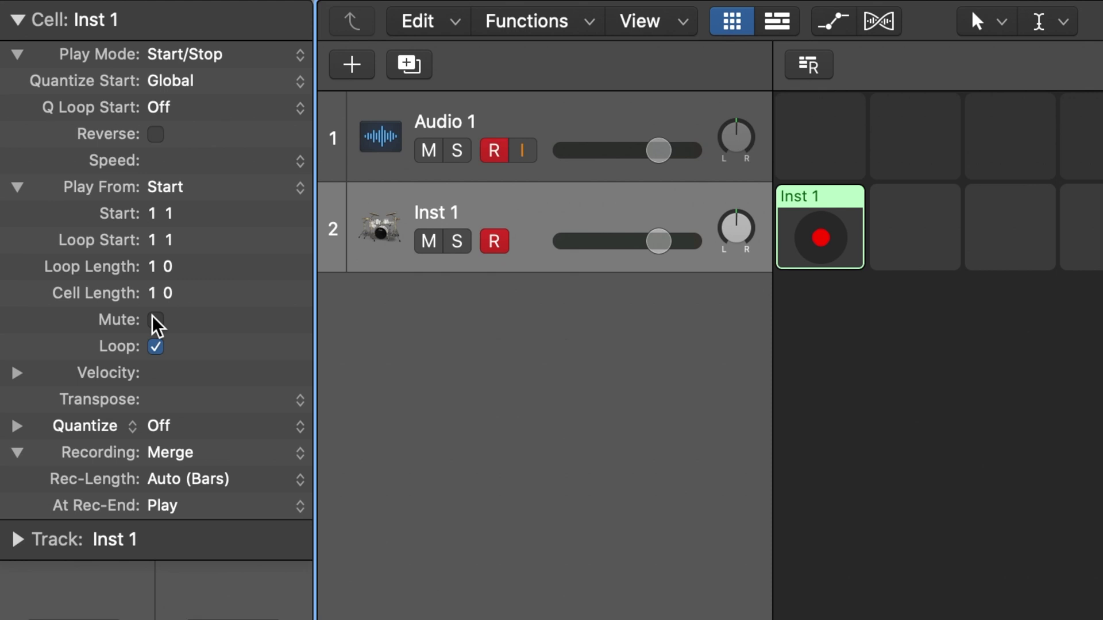
pyautogui.click(195, 481)
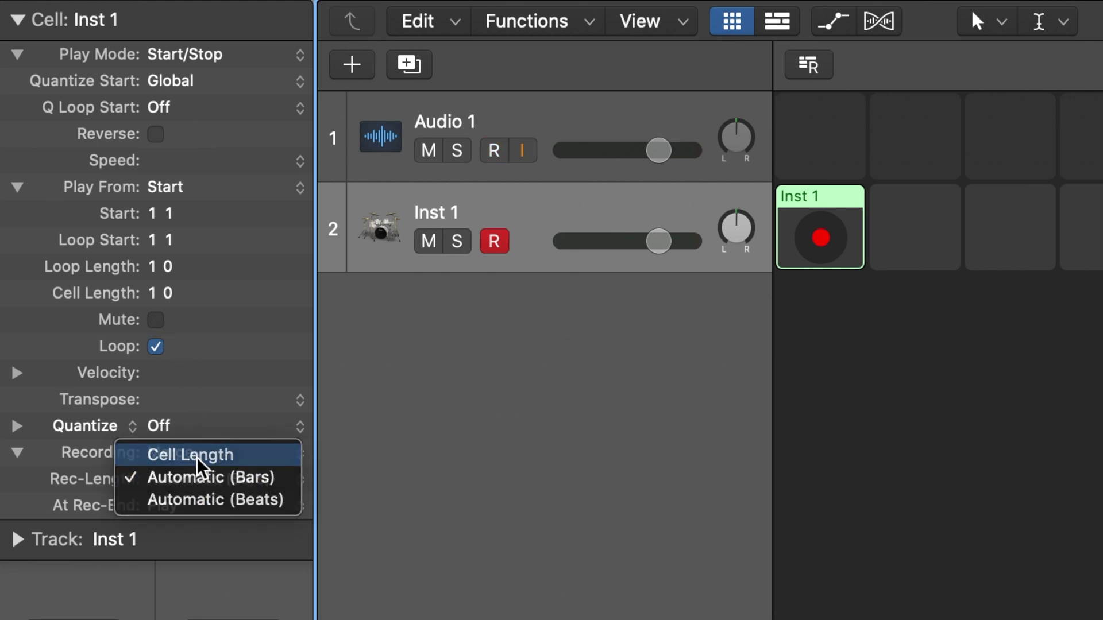
pyautogui.click(197, 455)
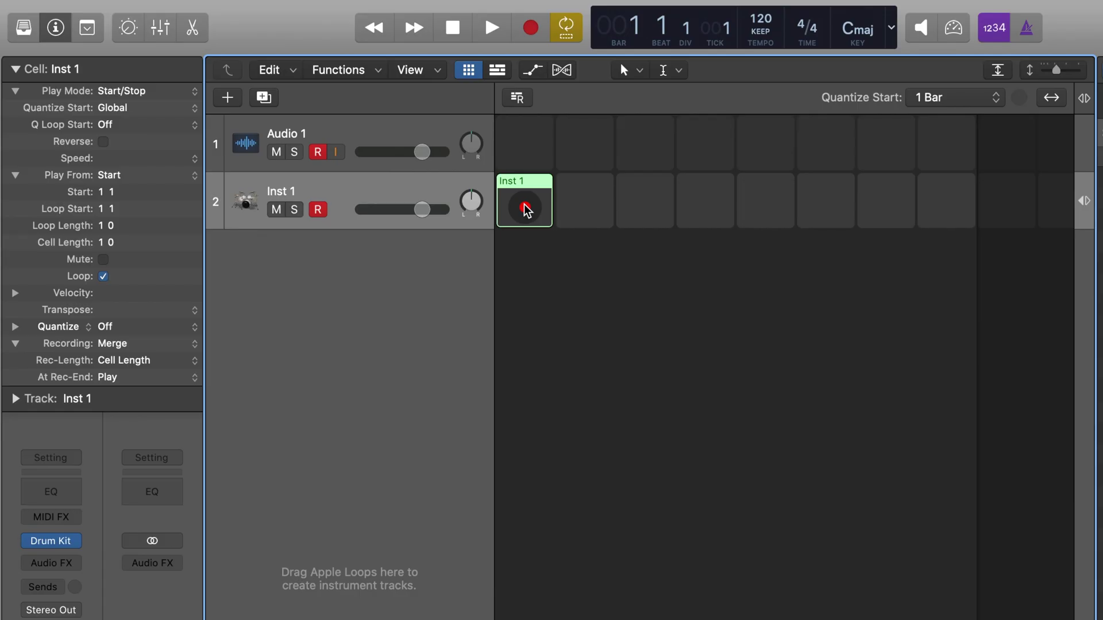
# Step: Record a one-bar drum pattern into the Inst 1 cell, queue it to stop, and stop playback
pyautogui.click(821, 239)
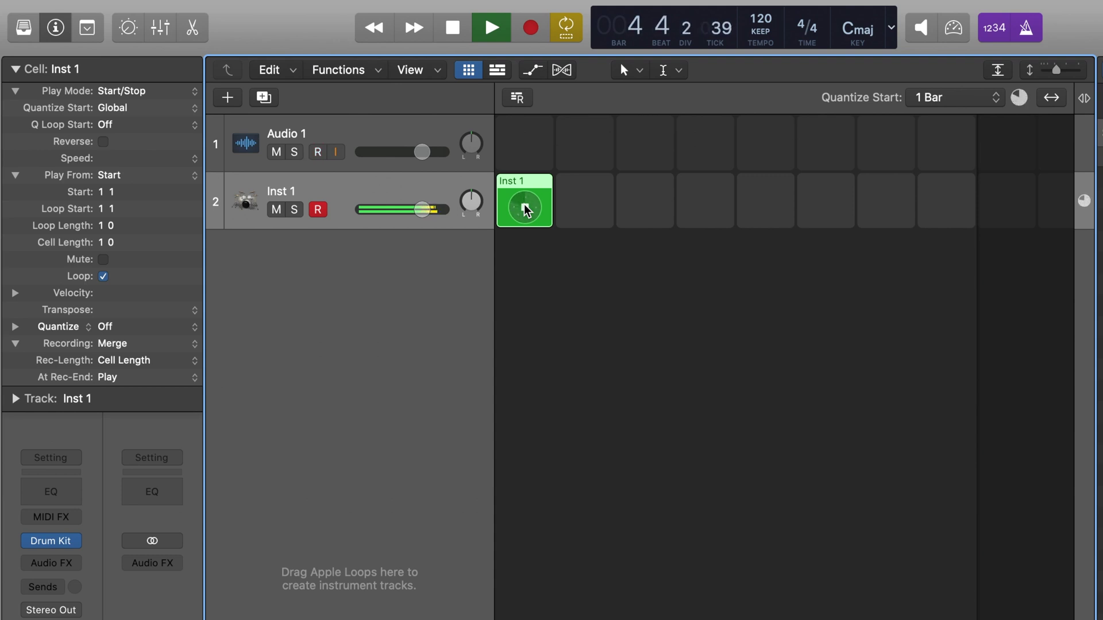
pyautogui.click(526, 210)
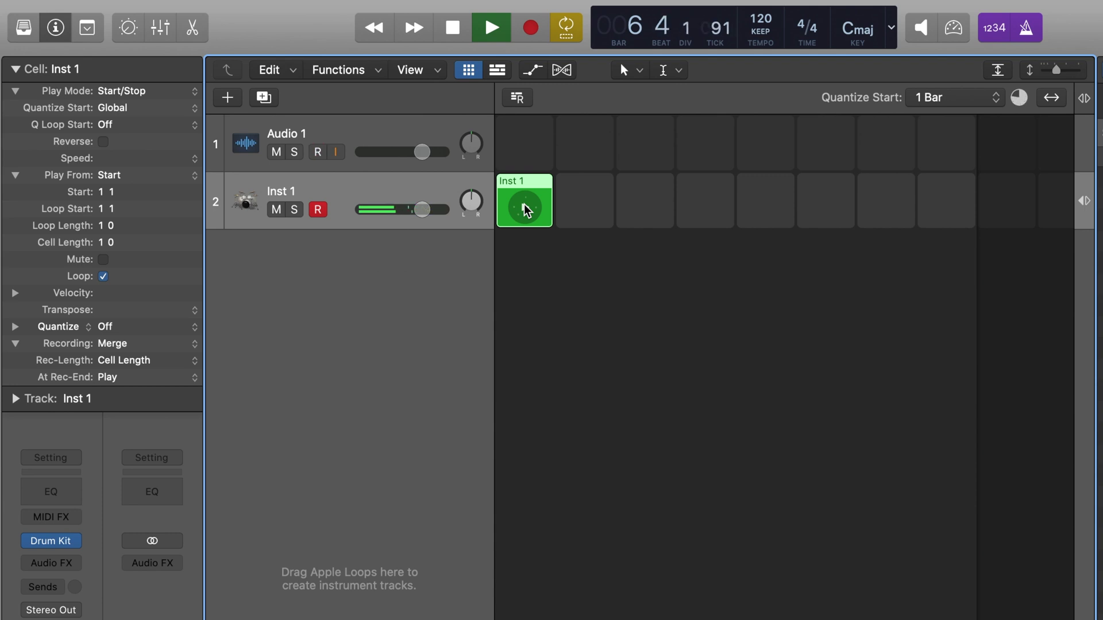
pyautogui.press('space')
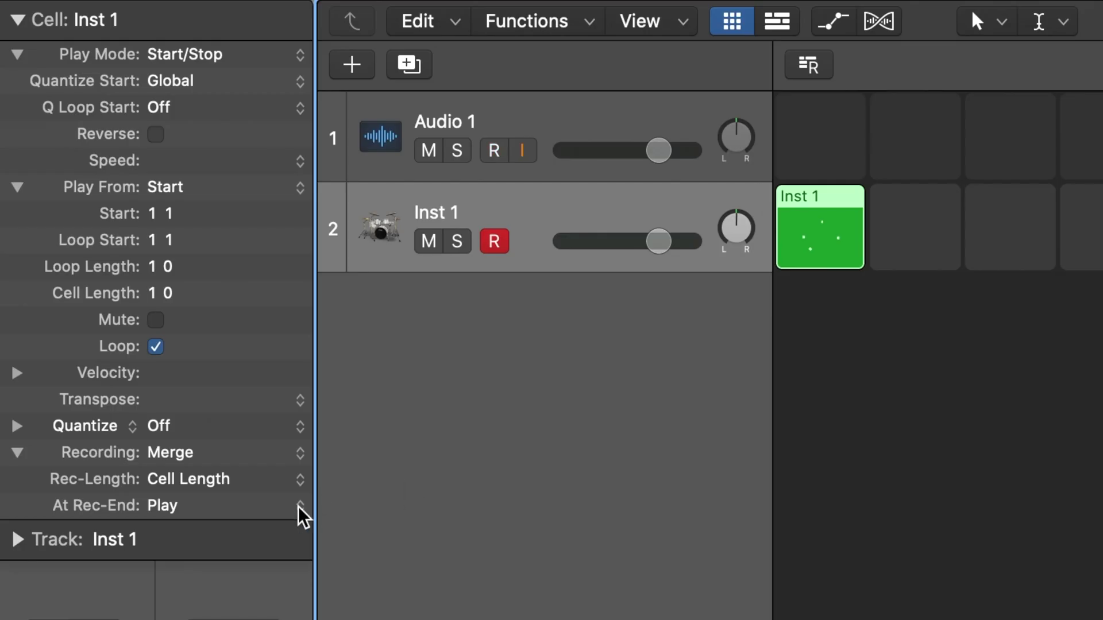
# Step: Set the Inst 1 cell's At Rec-End to Continue Recording and check the Recording mode menu
pyautogui.click(191, 378)
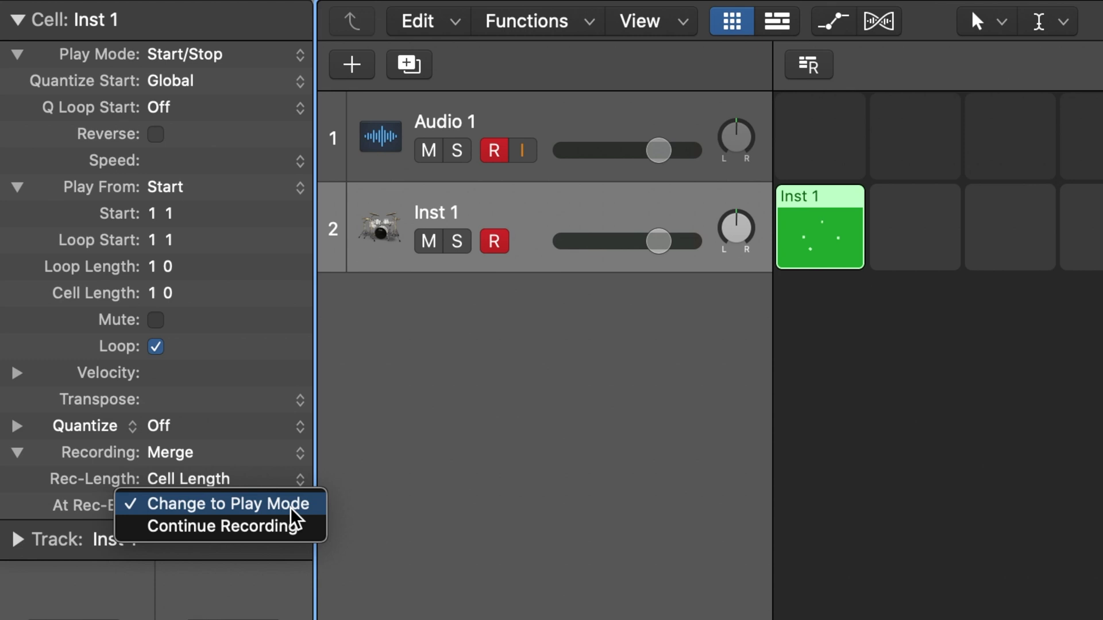
pyautogui.click(290, 525)
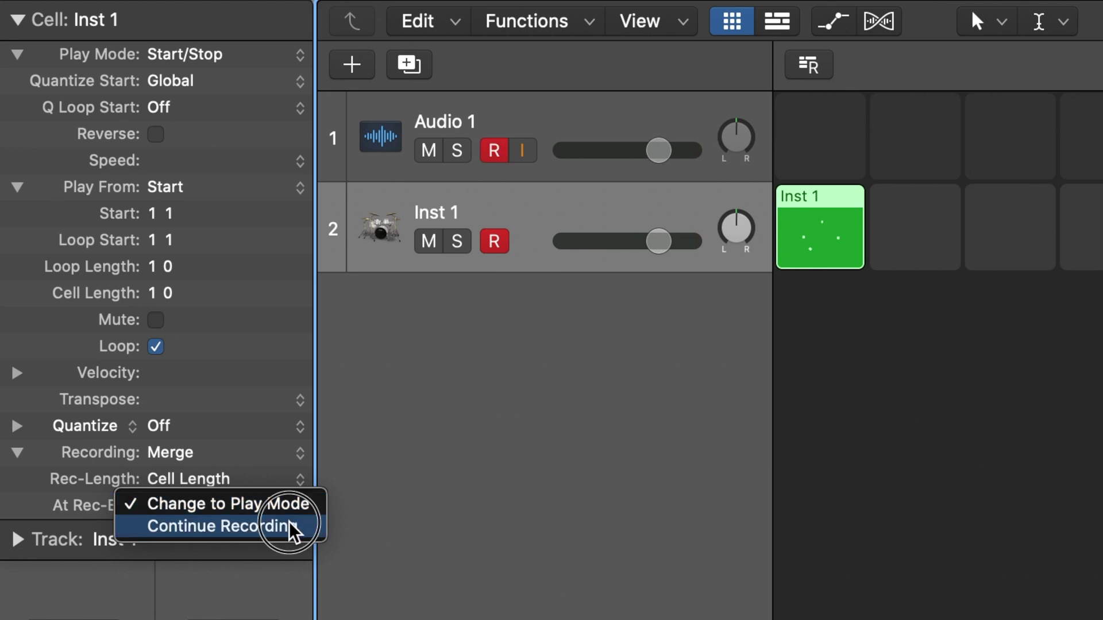
pyautogui.click(287, 456)
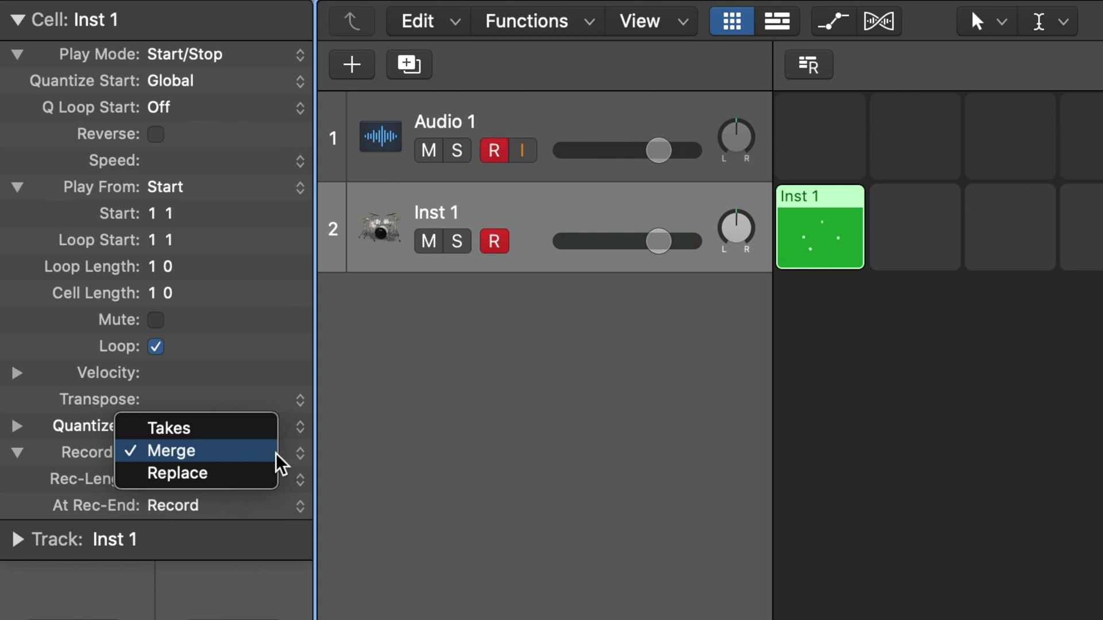
# Step: Keep Merge as the recording mode and create a MIDI cell in the slot beside the first Inst 1 cell
pyautogui.click(275, 454)
pyautogui.click(916, 246)
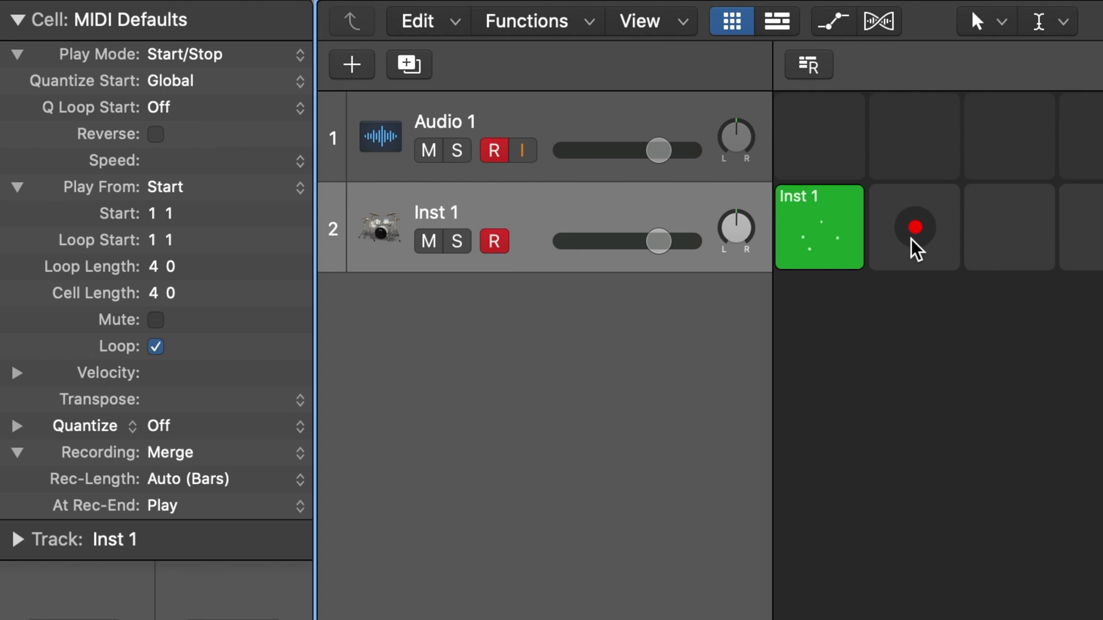
pyautogui.rightClick(912, 204)
pyautogui.click(1004, 204)
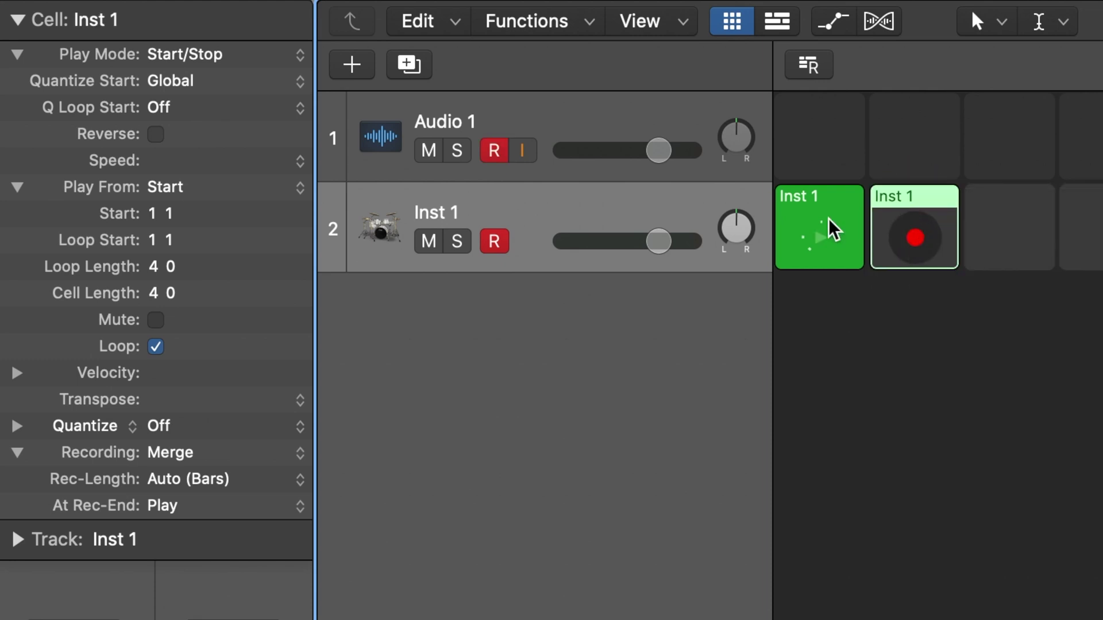
# Step: Make the new cell 1 bar, Rec-Length Cell Length, At Rec-End Continue Recording, and start recording drums
pyautogui.click(149, 294)
pyautogui.moveTo(148, 294); pyautogui.dragTo(153, 338)
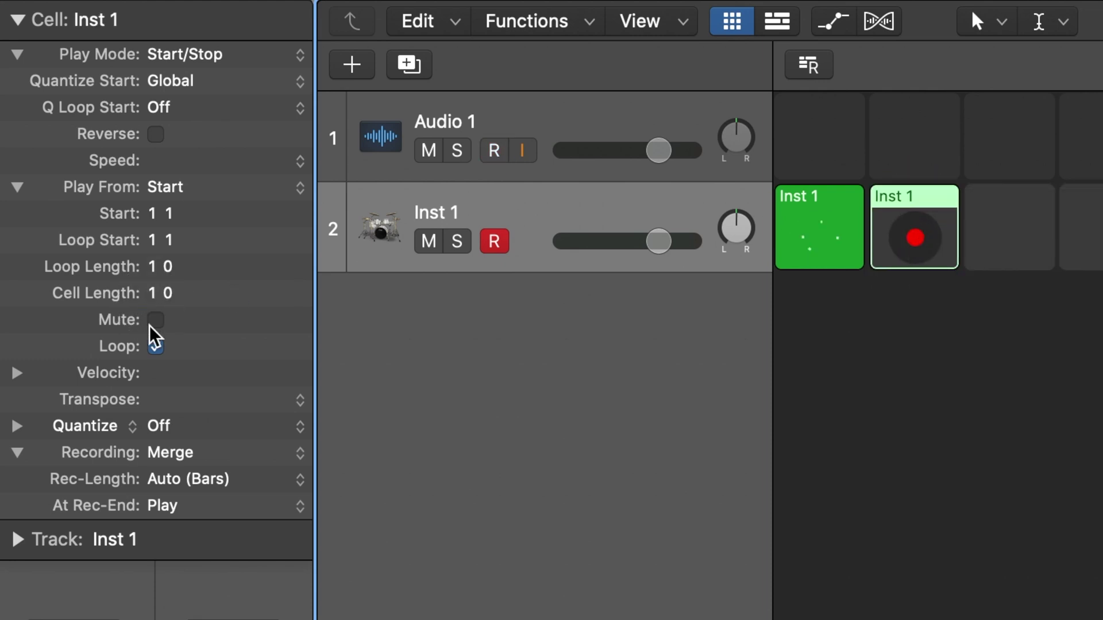
pyautogui.click(185, 479)
pyautogui.click(190, 458)
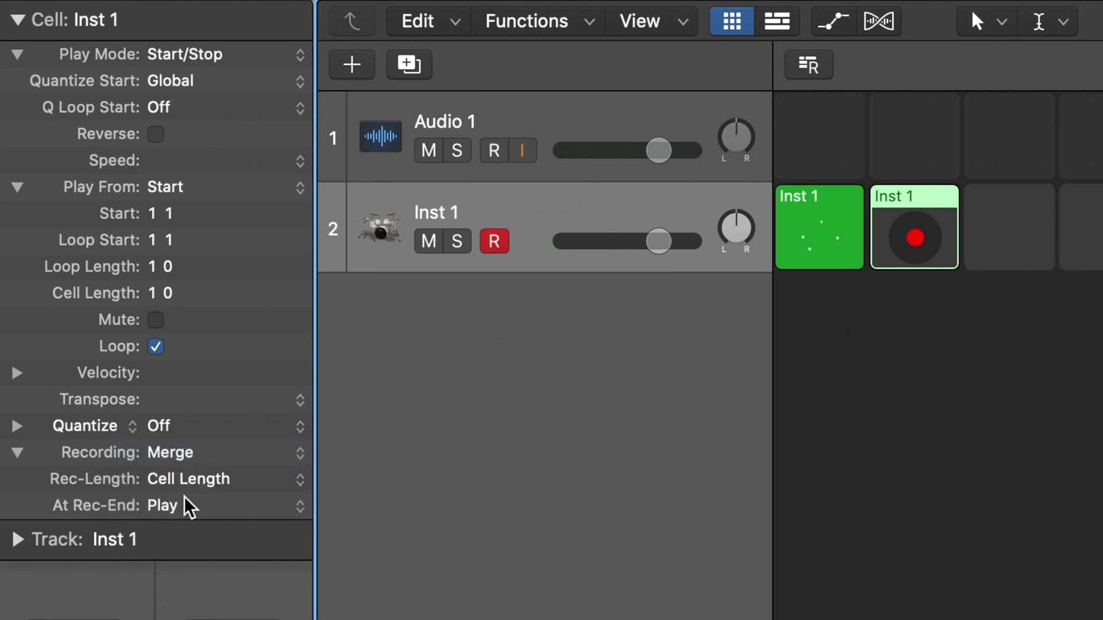
pyautogui.click(185, 505)
pyautogui.click(189, 525)
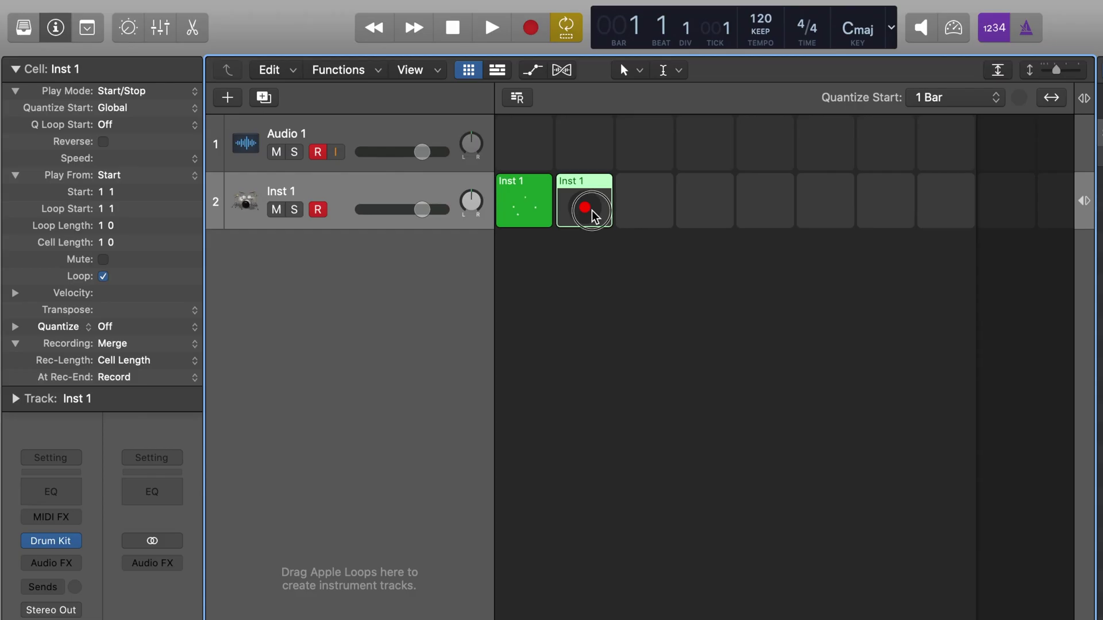
pyautogui.click(592, 212)
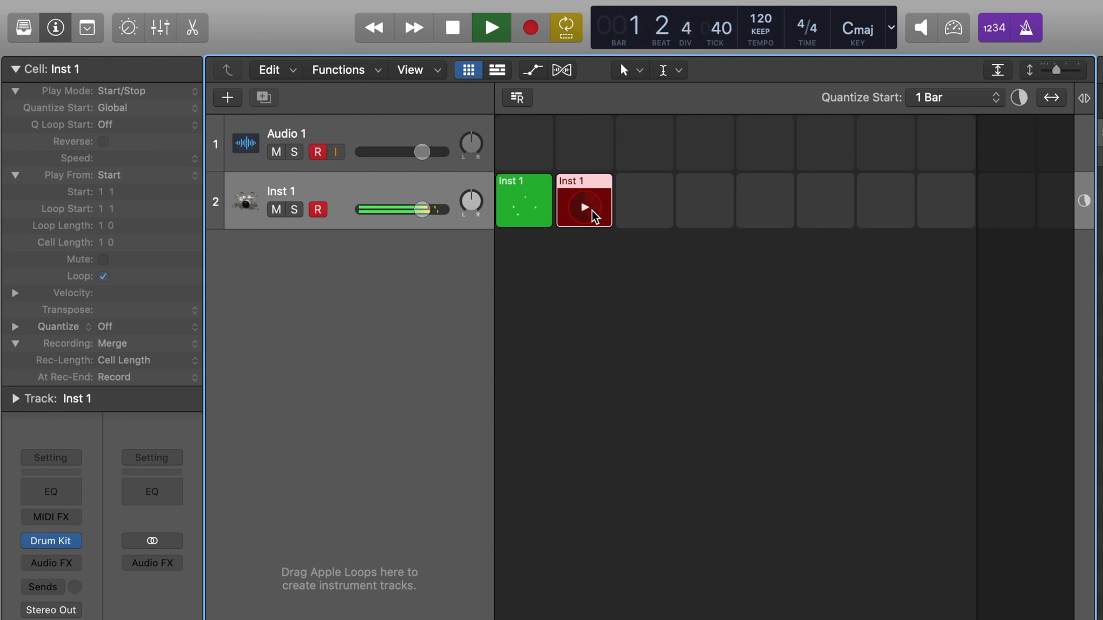
# Step: Stop recording the second Inst 1 cell so it plays back, keeping Quantize Start on Global
pyautogui.click(591, 210)
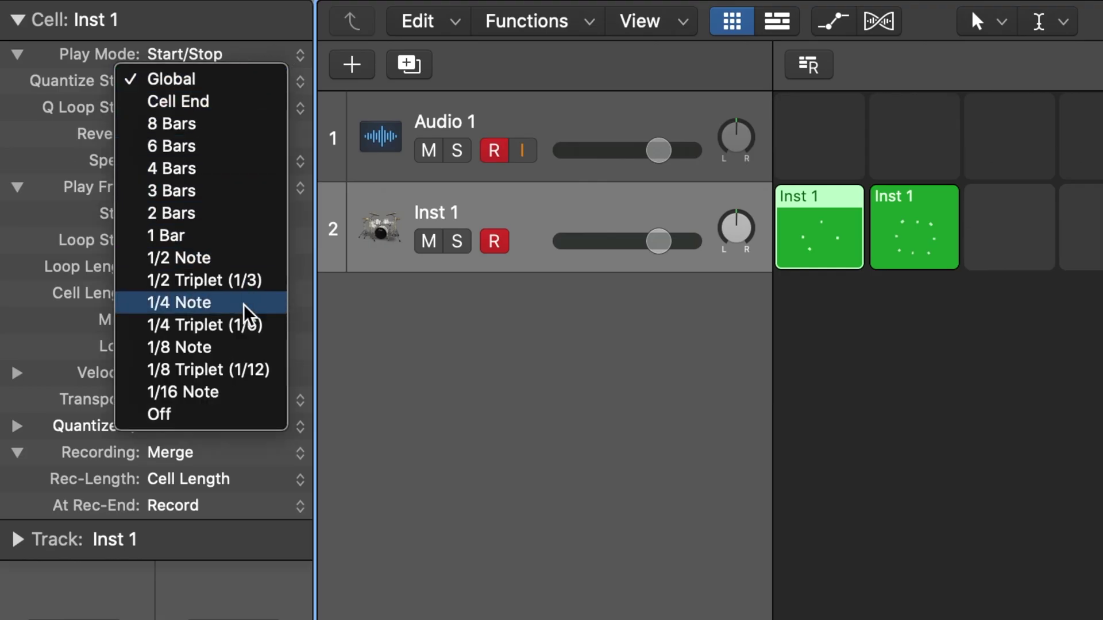
pyautogui.click(208, 81)
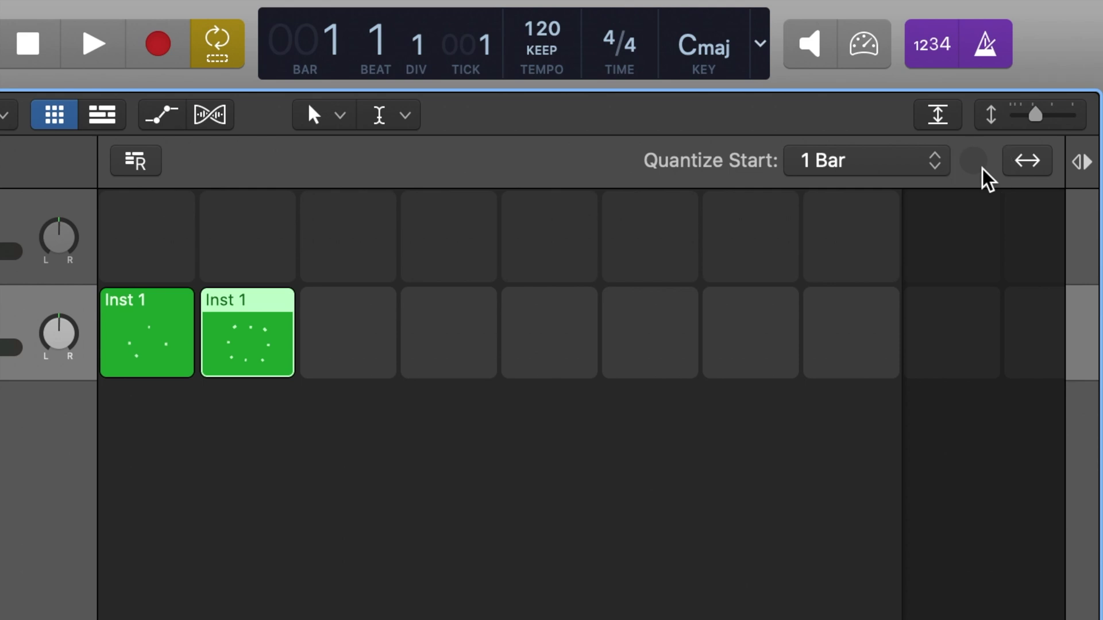
# Step: Leave grid Quantize Start at 1 Bar and switch playback from the first to the second Inst 1 cell
pyautogui.click(932, 168)
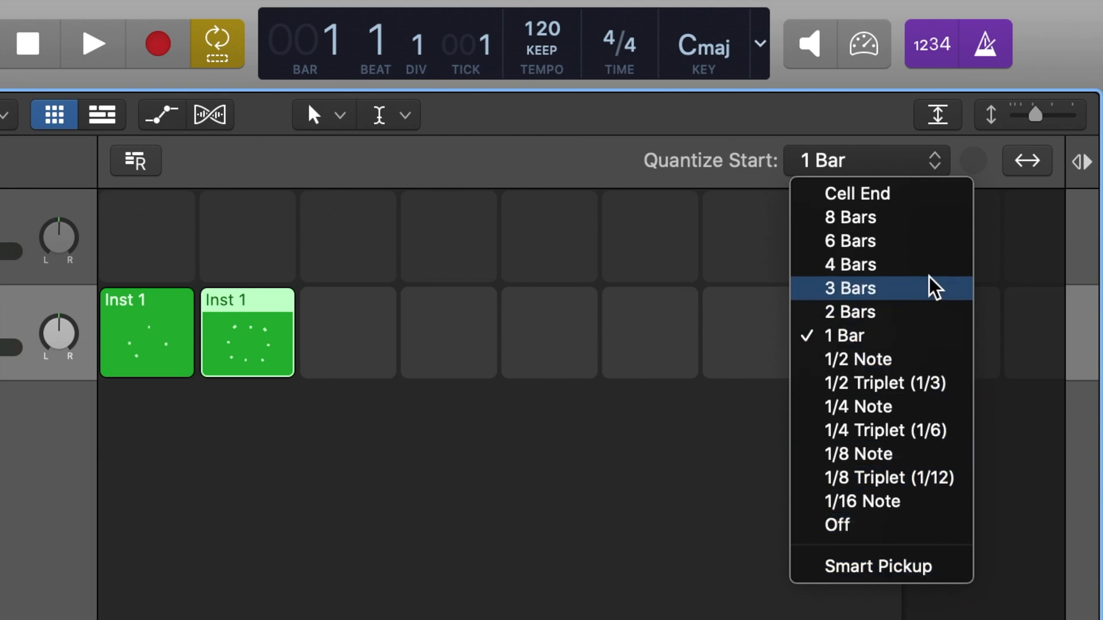
pyautogui.click(936, 172)
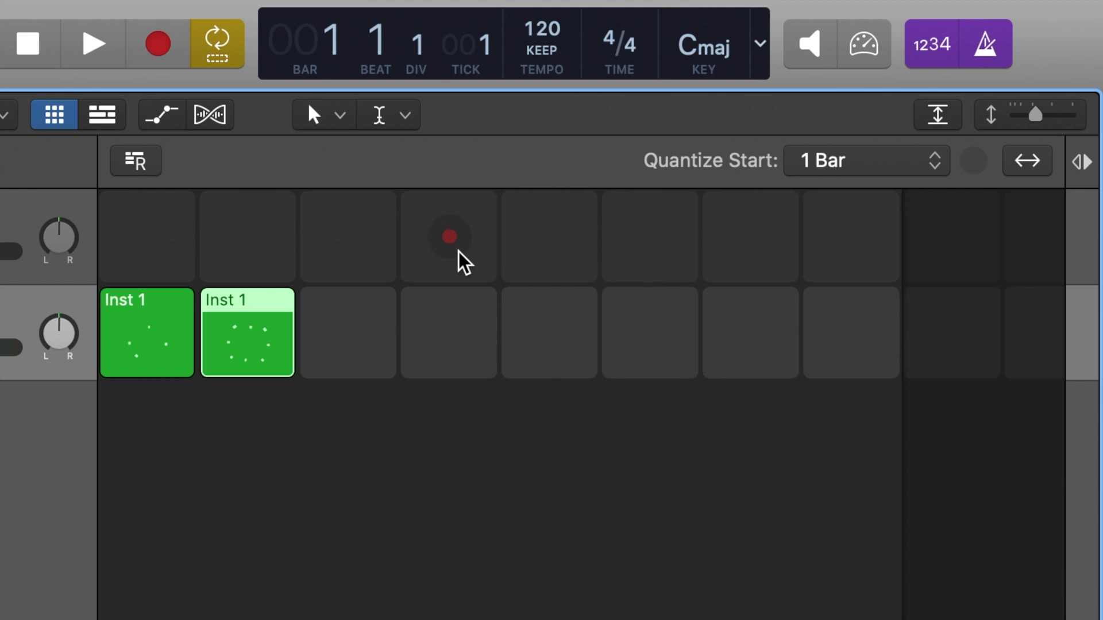
pyautogui.click(166, 302)
pyautogui.click(155, 345)
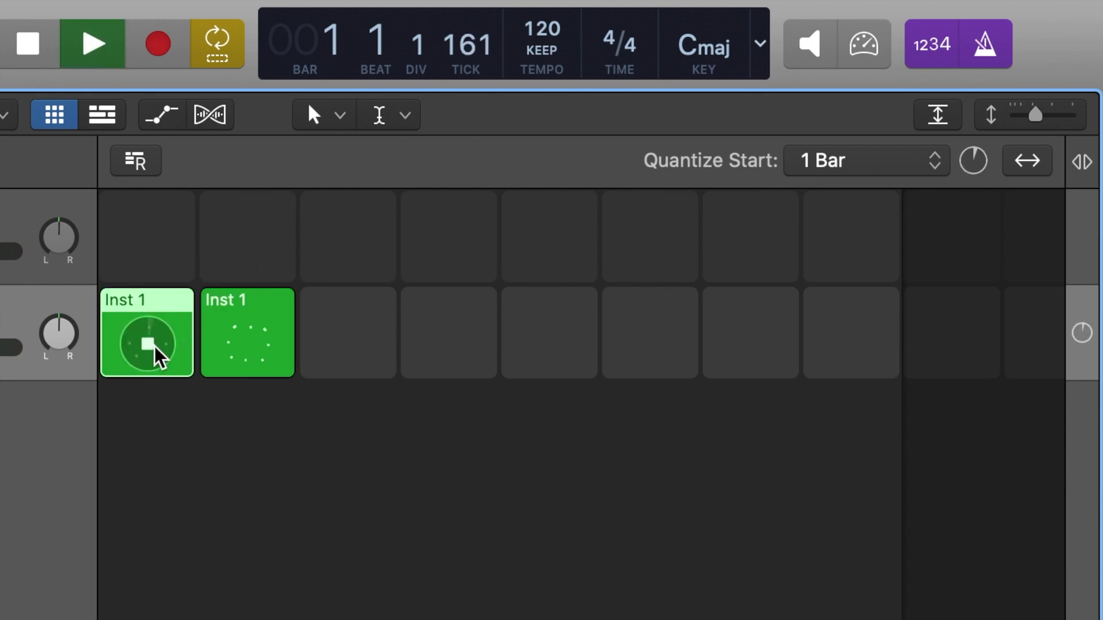
pyautogui.click(254, 355)
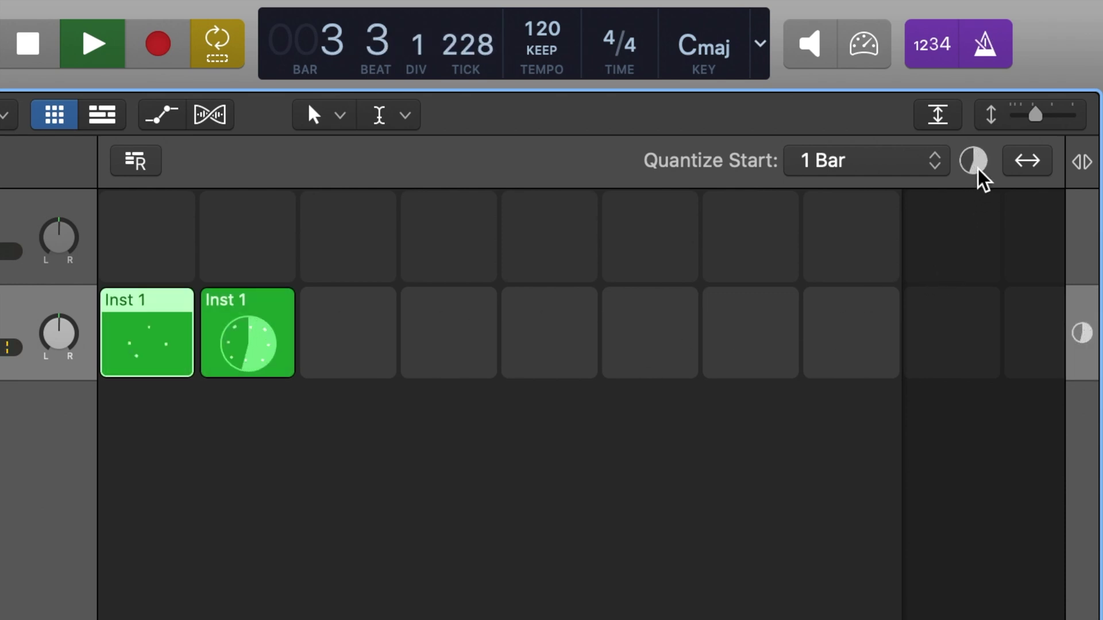
# Step: Set Quantize Start to 2 Bars and switch playback between the two Inst 1 cells
pyautogui.click(951, 170)
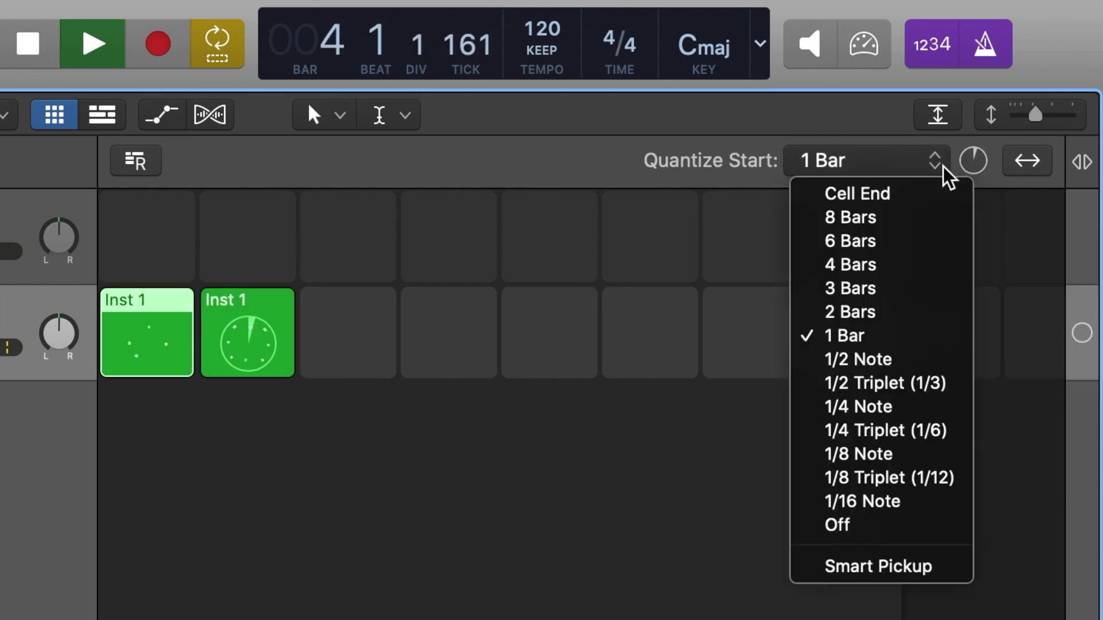
pyautogui.click(917, 319)
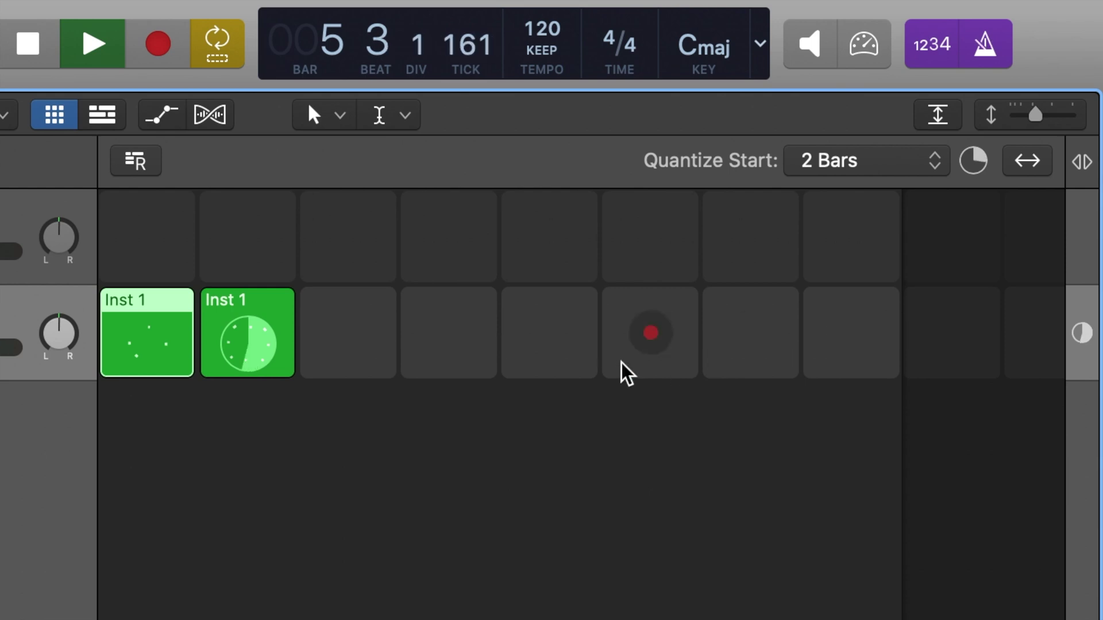
pyautogui.click(147, 344)
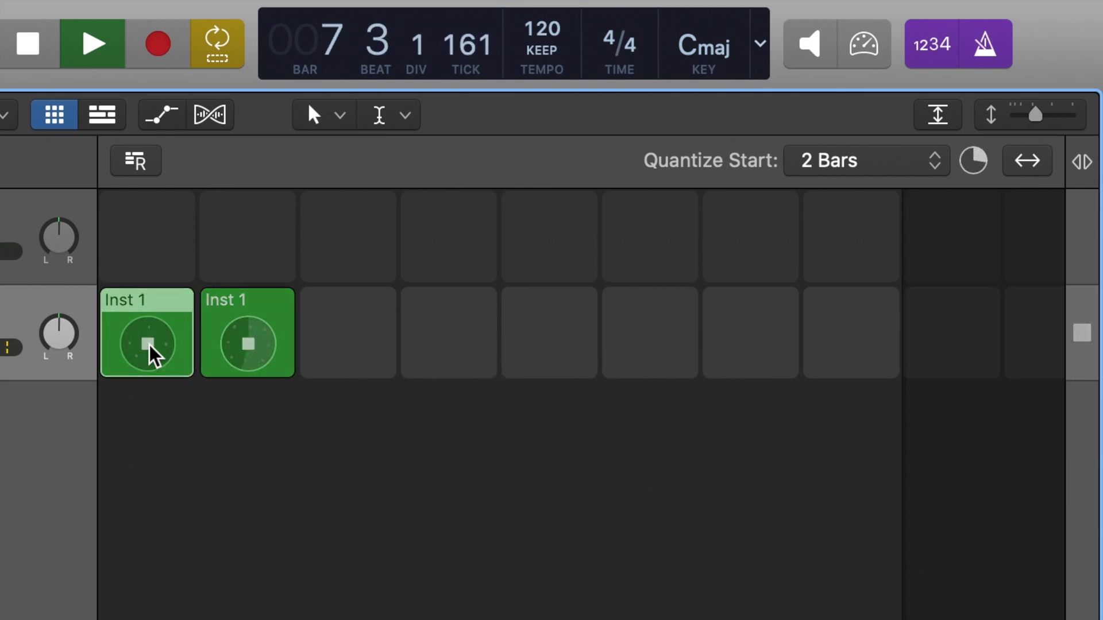
pyautogui.click(149, 350)
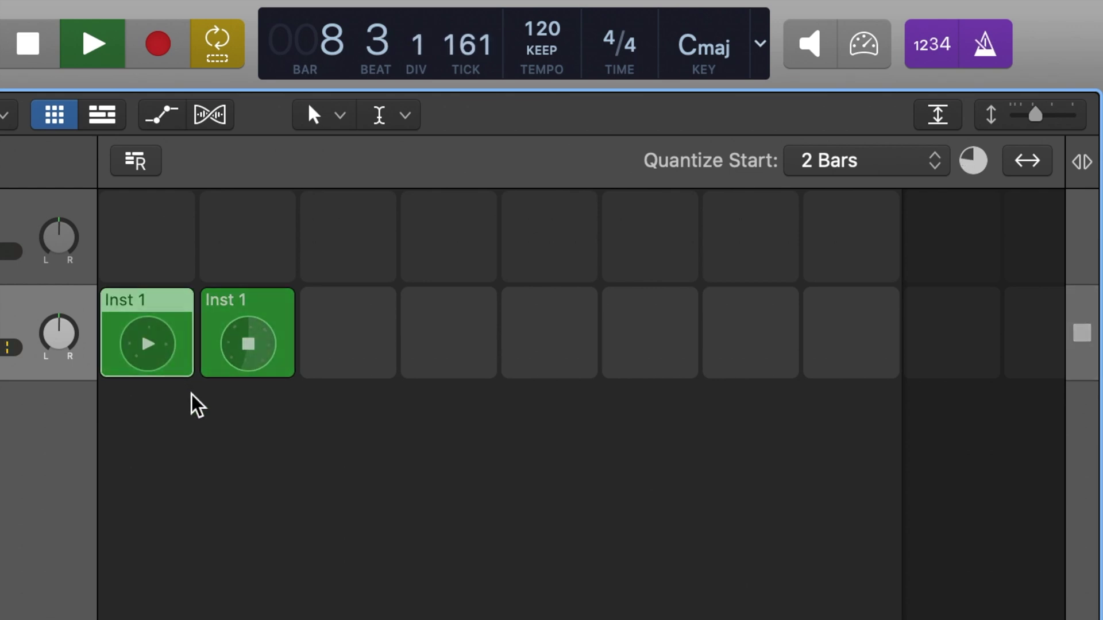
pyautogui.click(253, 357)
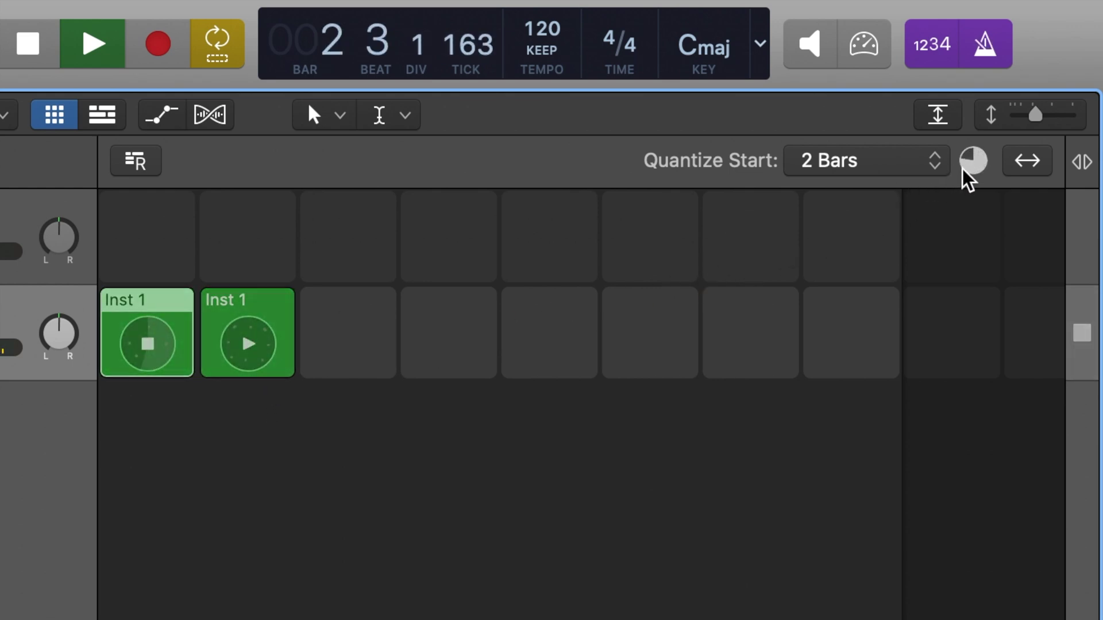
# Step: Set Quantize Start to 1/2 Note and alternate playback between the two Inst 1 cells
pyautogui.click(940, 167)
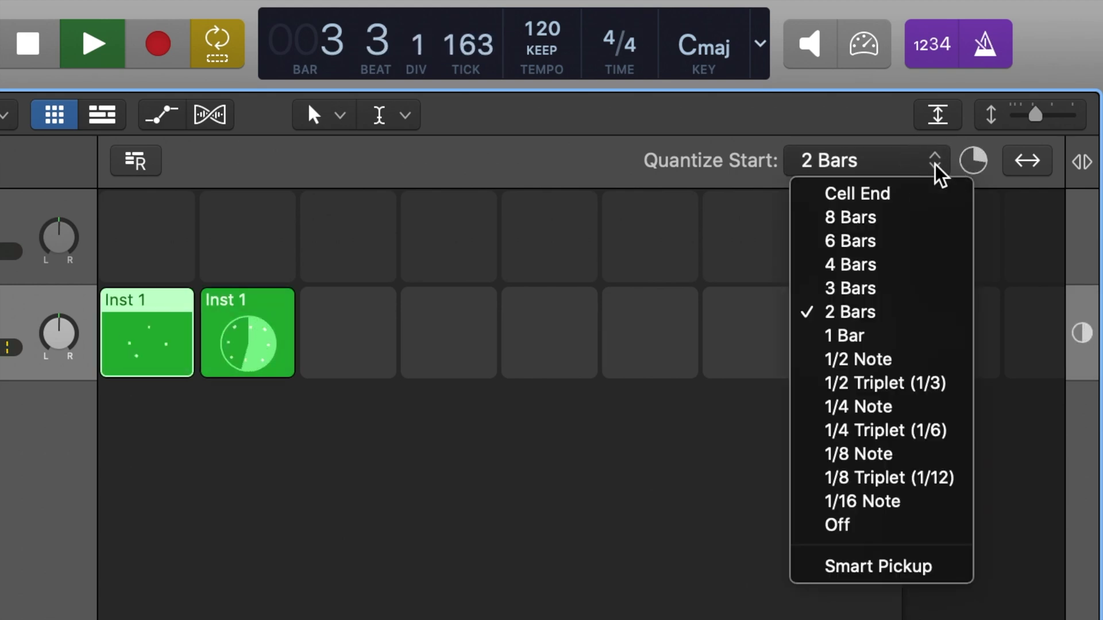
pyautogui.click(931, 360)
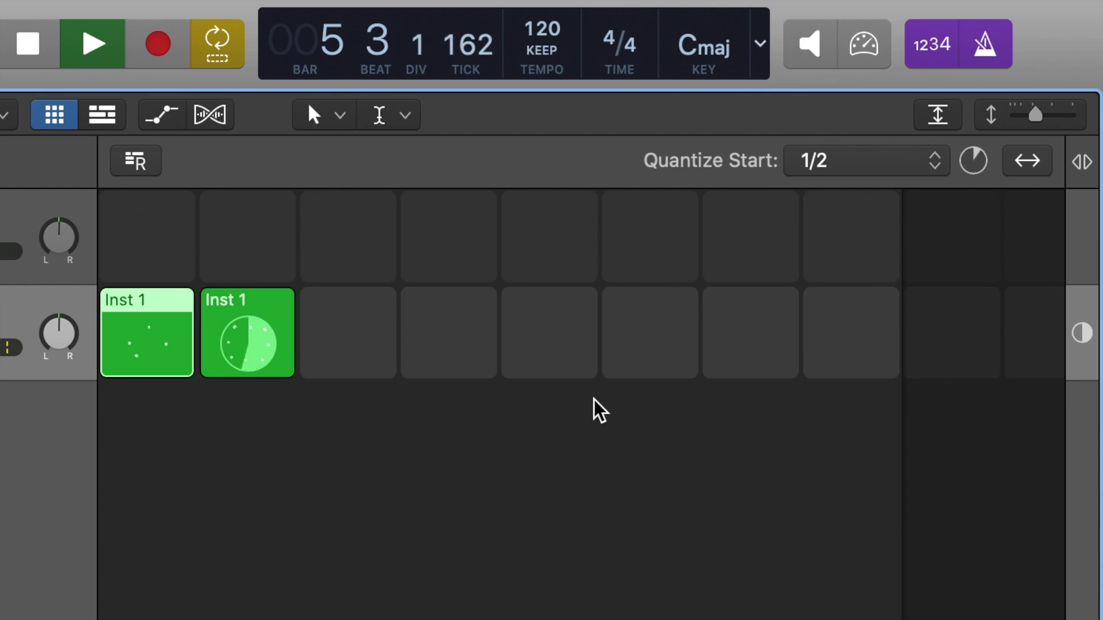
pyautogui.click(158, 357)
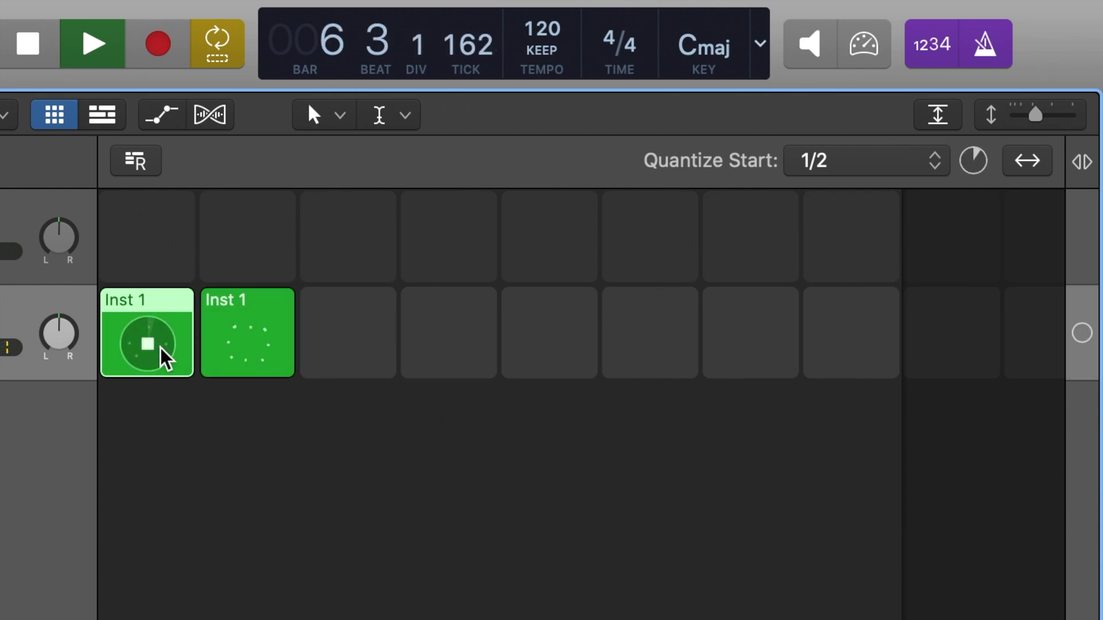
pyautogui.click(237, 357)
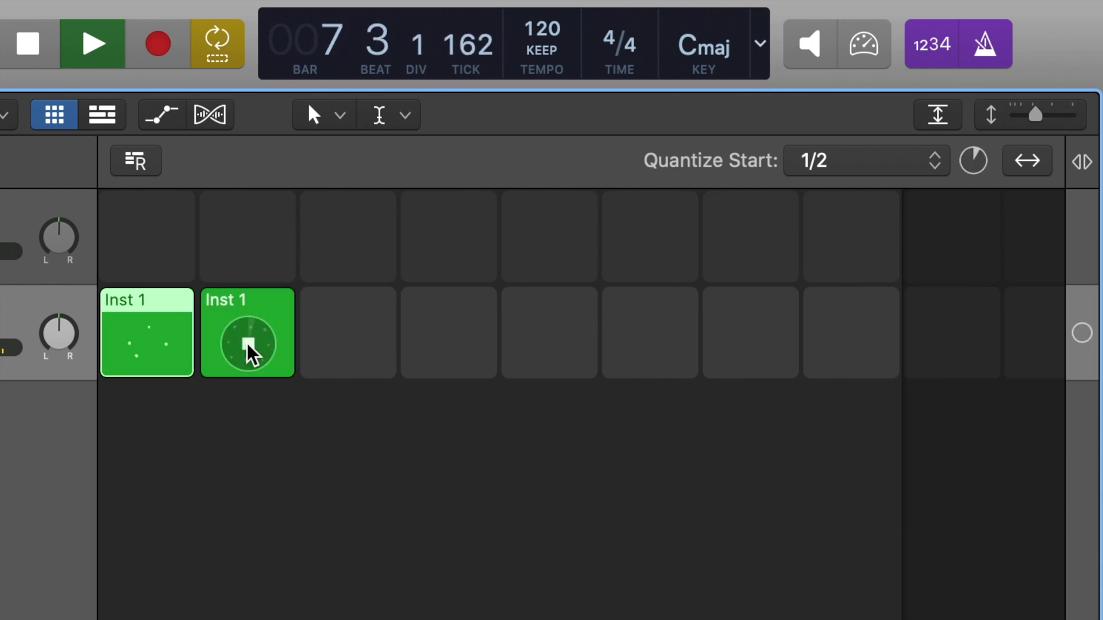
pyautogui.click(140, 348)
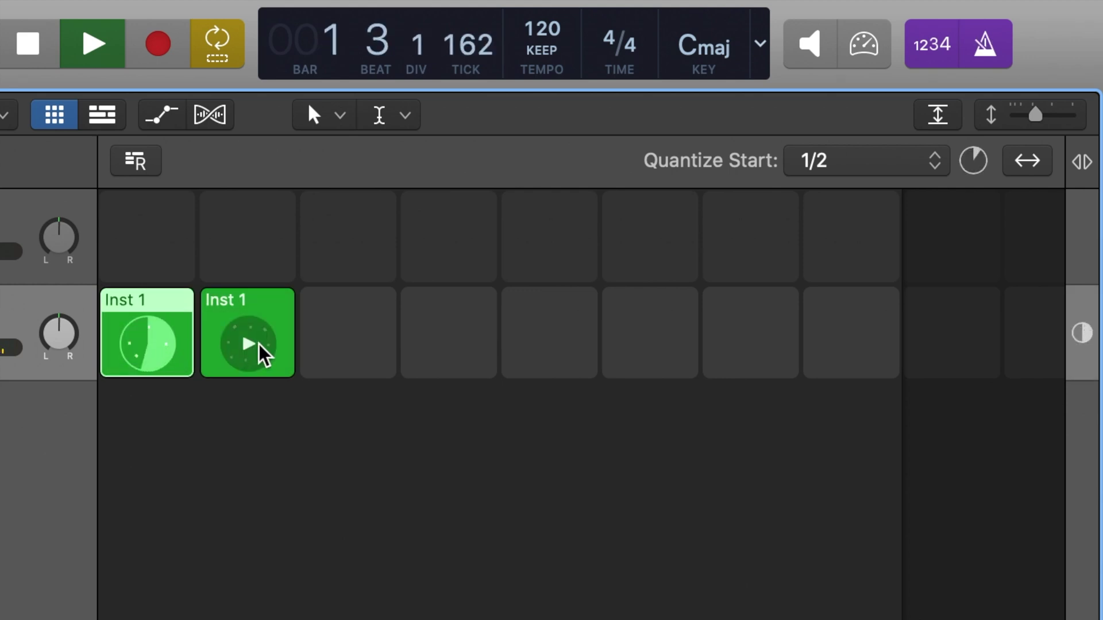
# Step: Turn Quantize Start off and switch instantly between the two Inst 1 cells
pyautogui.click(911, 163)
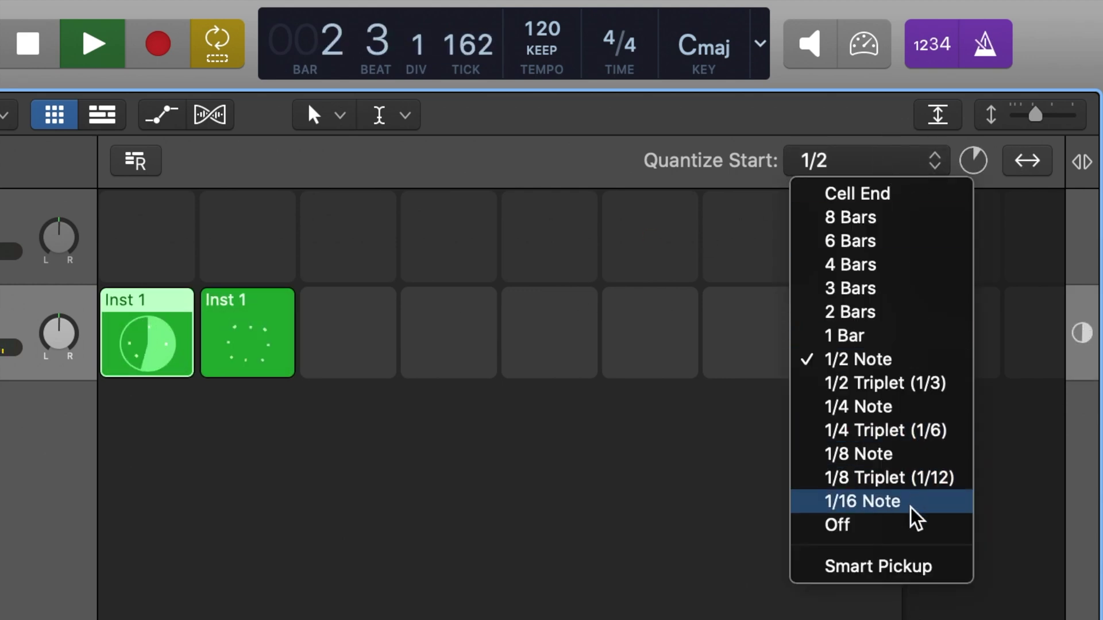
pyautogui.click(917, 524)
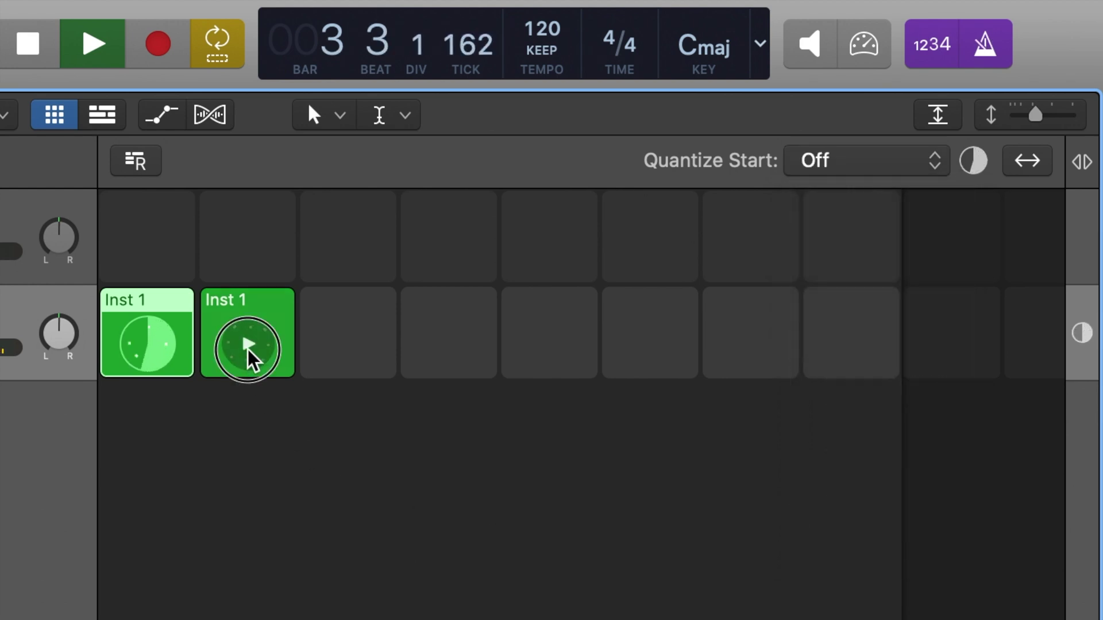
pyautogui.click(249, 352)
pyautogui.click(156, 357)
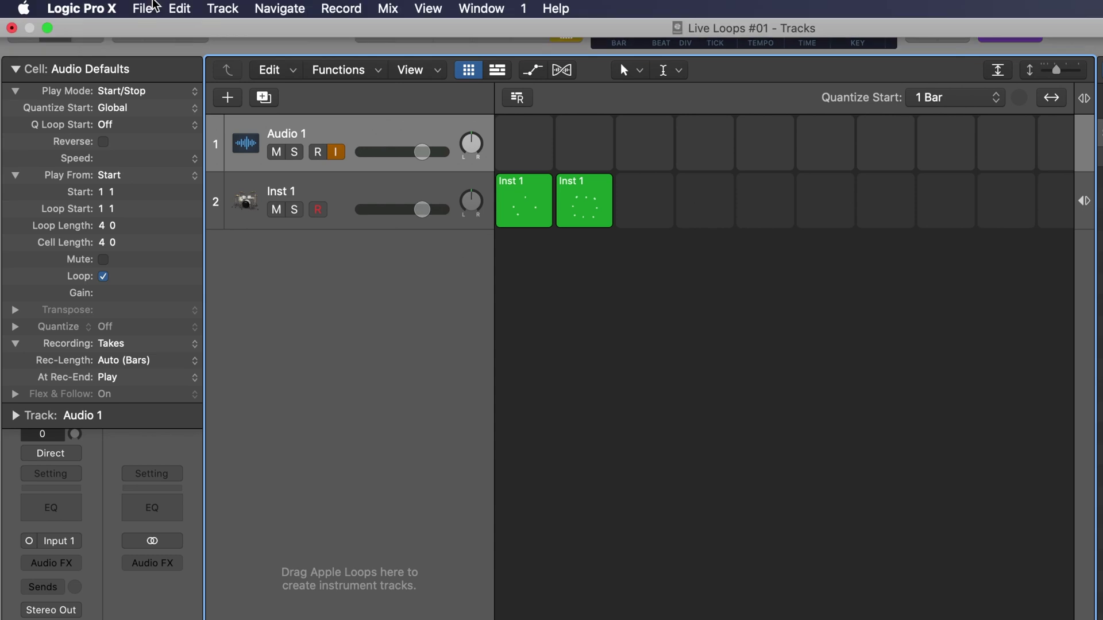
# Step: Set the project's recording Count-in to 2 Bars, then launch the second Inst 1 drum cell
pyautogui.click(151, 8)
pyautogui.moveTo(241, 270)
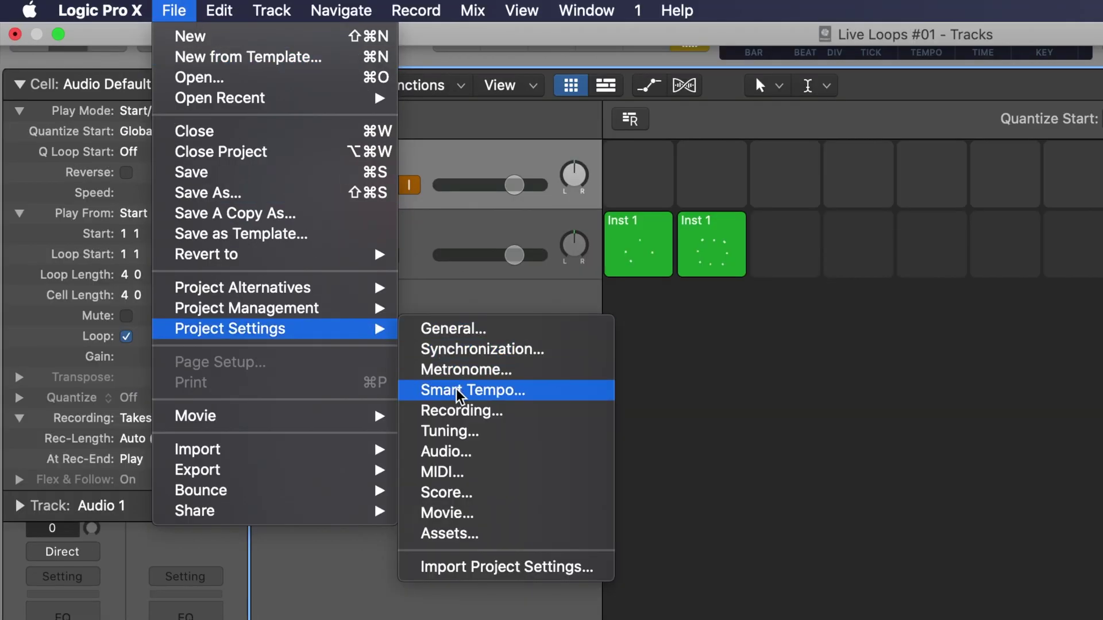
pyautogui.click(464, 411)
pyautogui.click(394, 152)
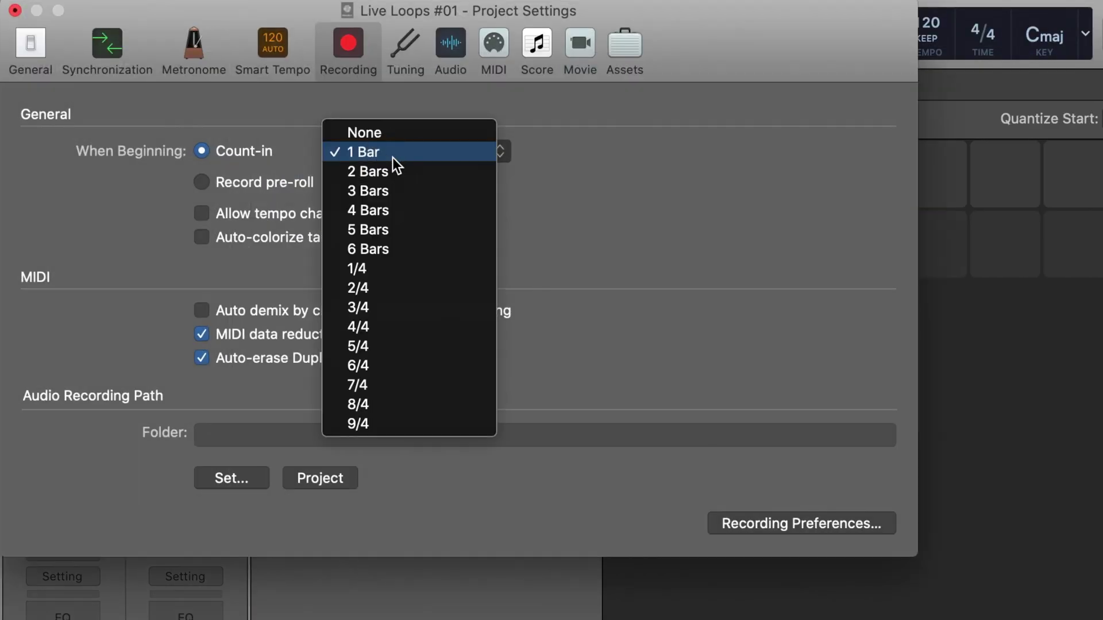
pyautogui.click(394, 171)
pyautogui.click(15, 10)
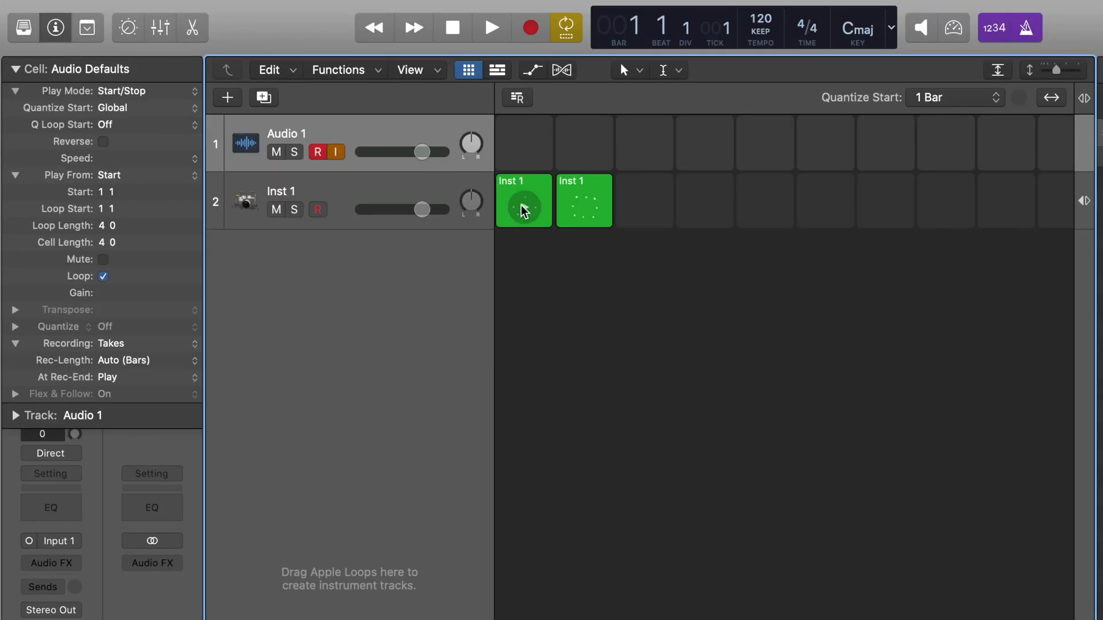
pyautogui.click(583, 206)
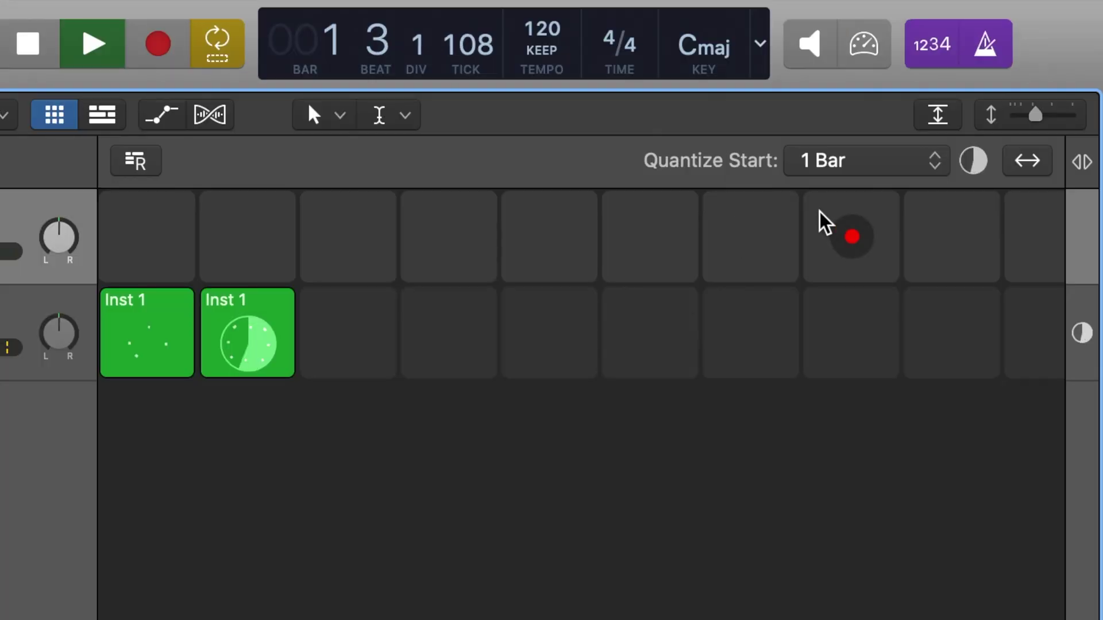
# Step: Record three Audio 1 cells side by side, playing back the first two takes
pyautogui.click(250, 238)
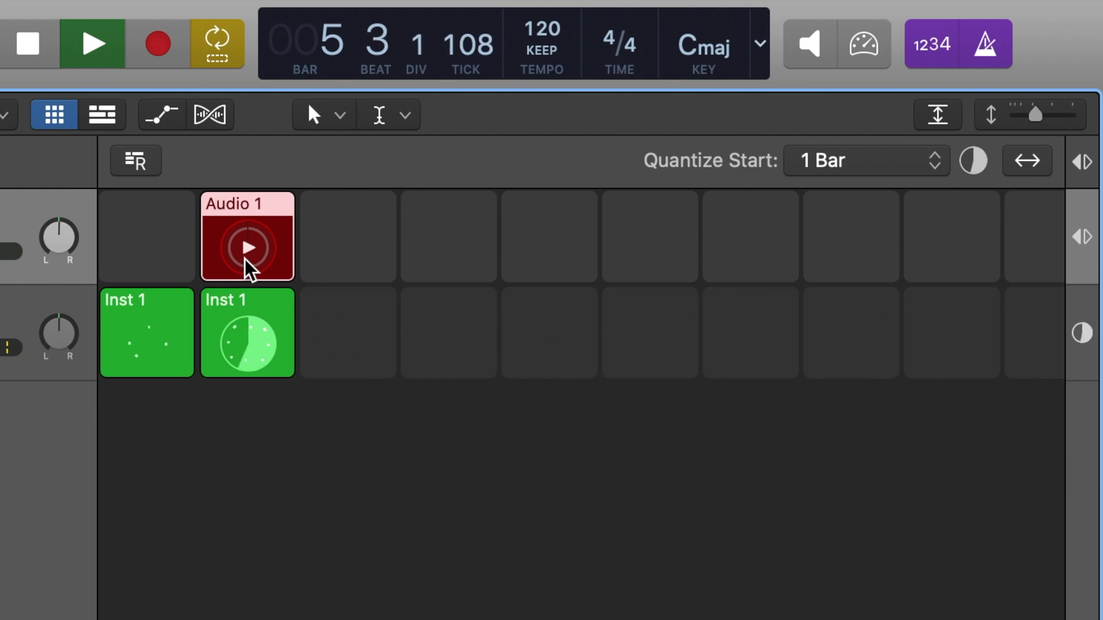
pyautogui.click(248, 258)
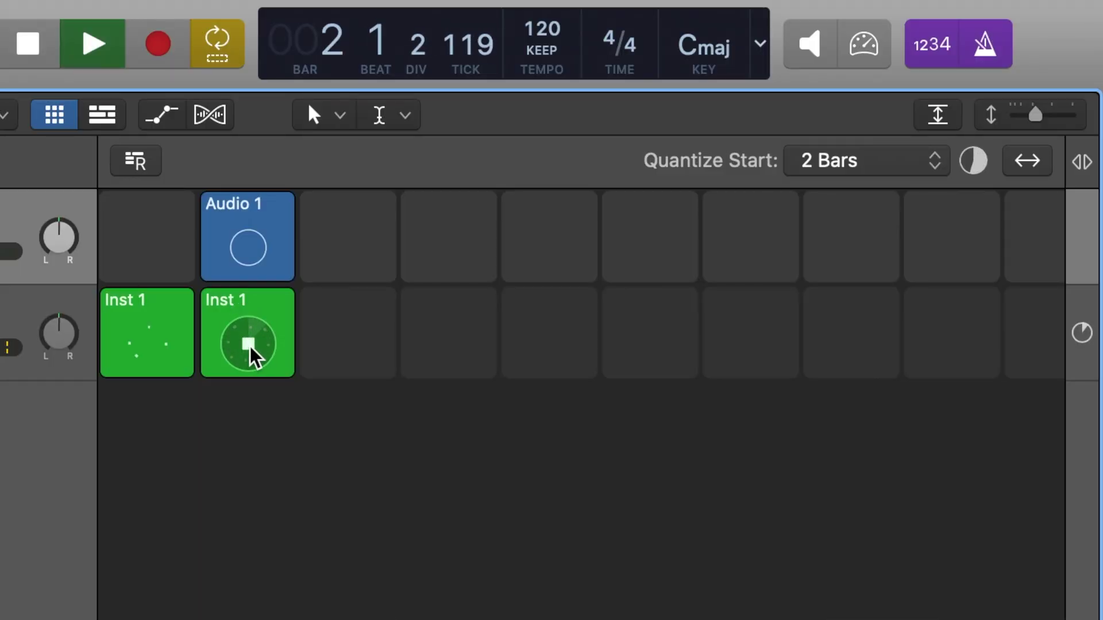
pyautogui.click(348, 247)
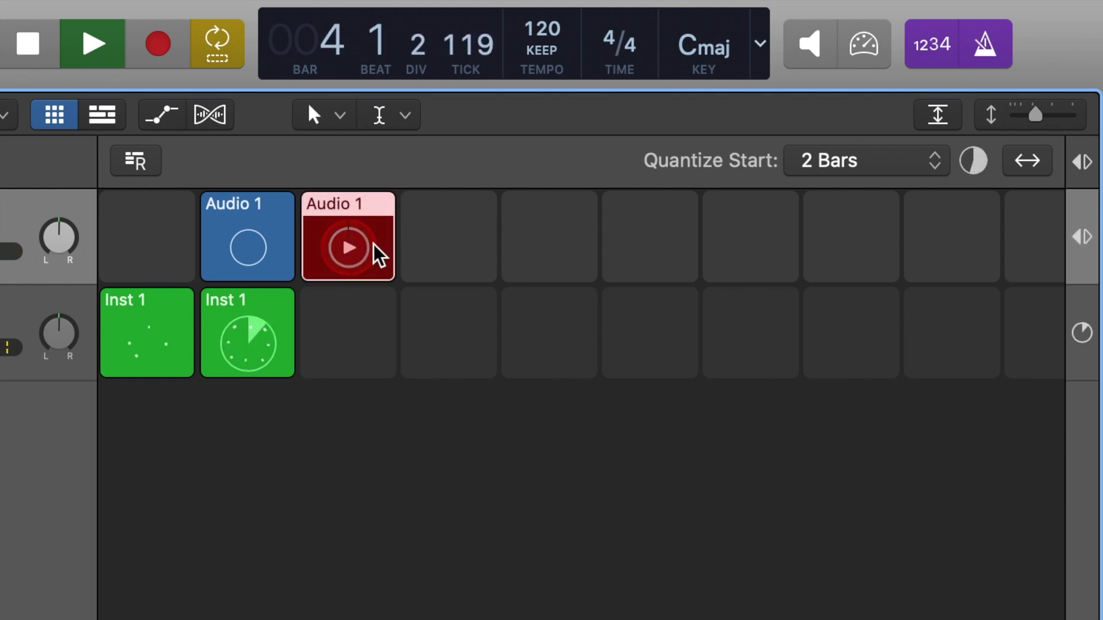
pyautogui.click(367, 255)
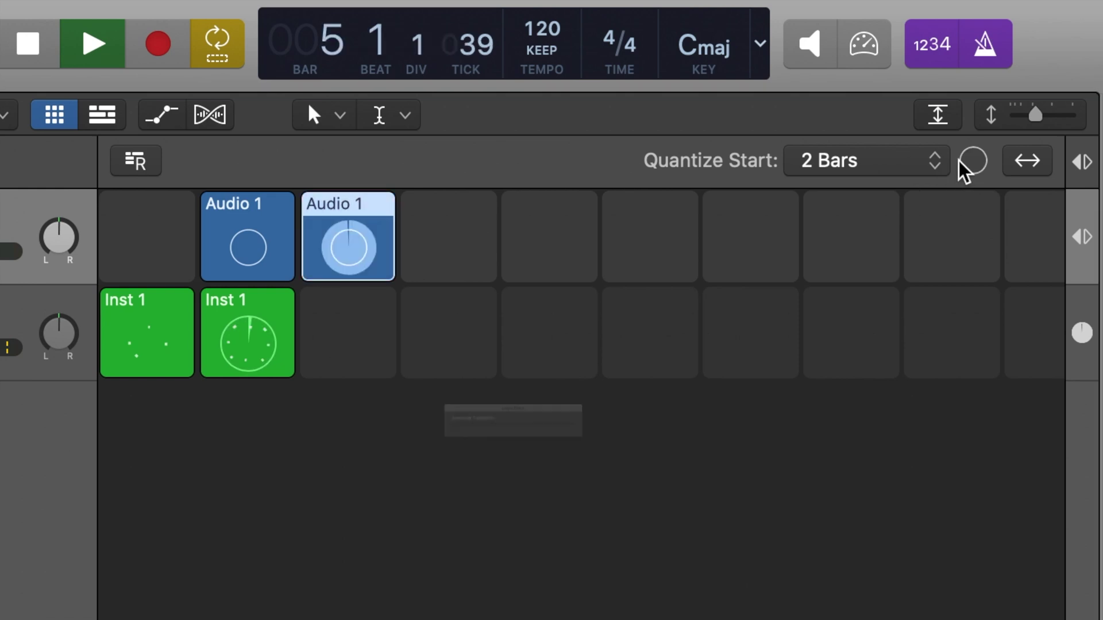
pyautogui.click(447, 249)
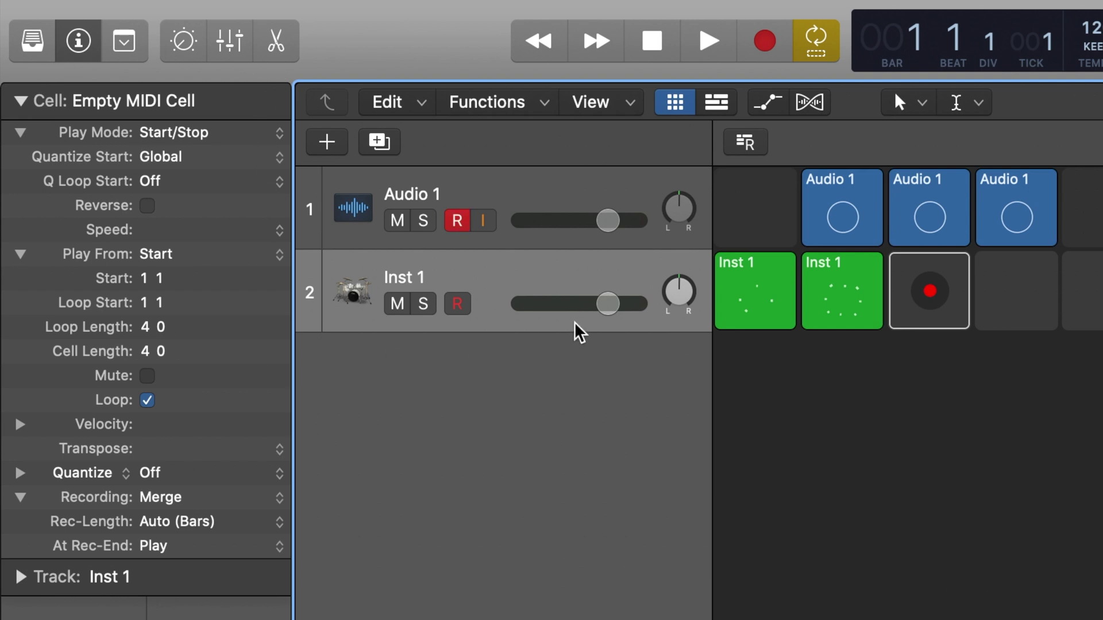
pyautogui.click(821, 432)
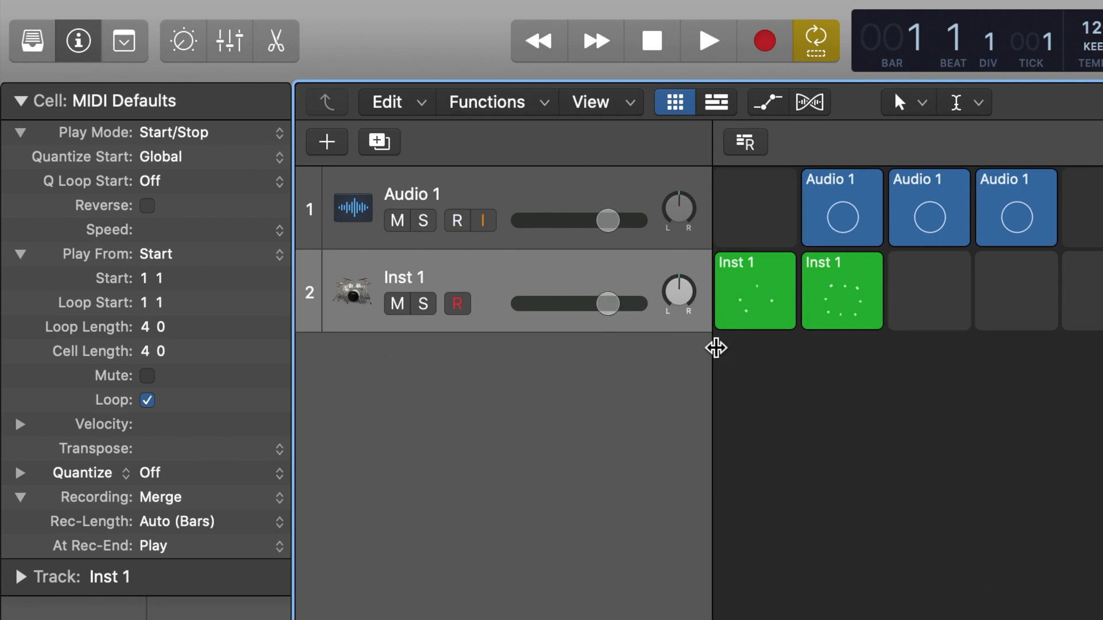
pyautogui.click(733, 274)
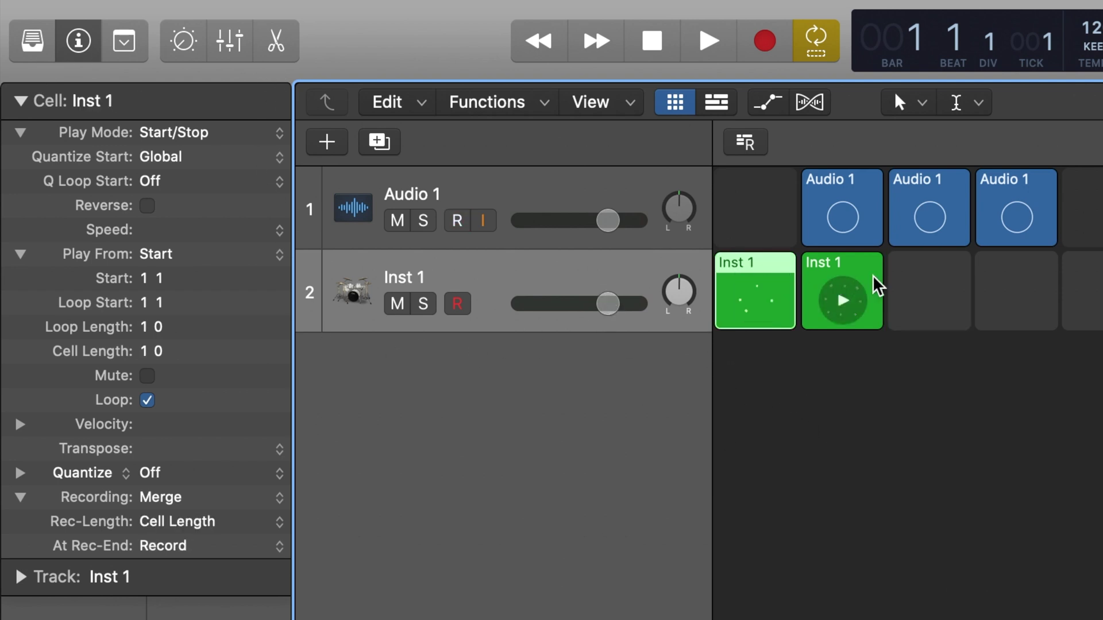
pyautogui.click(912, 270)
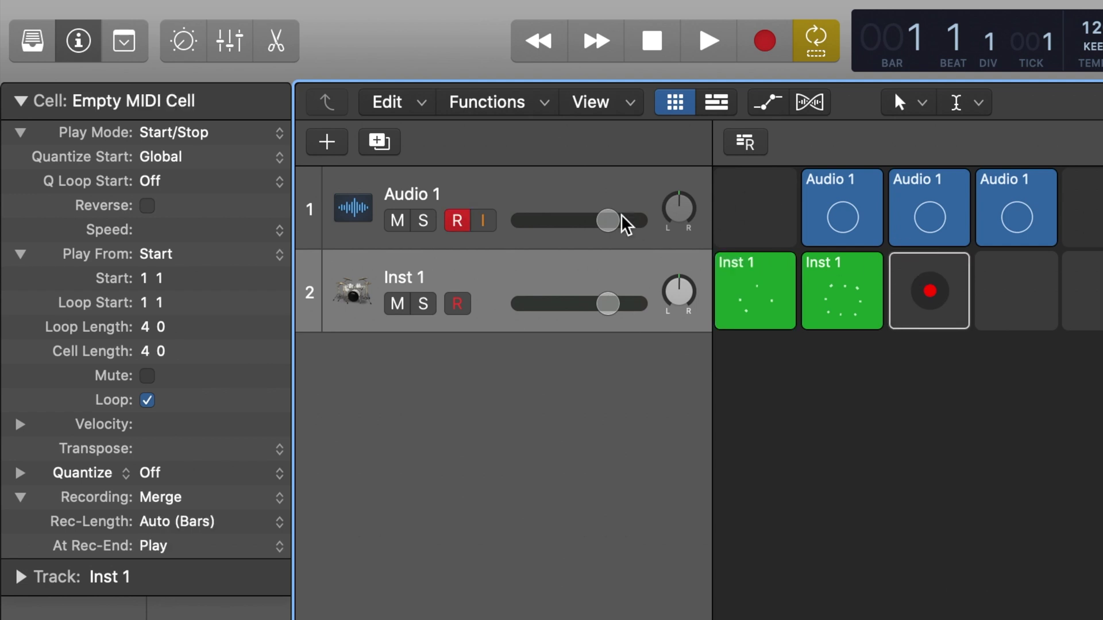
pyautogui.click(564, 192)
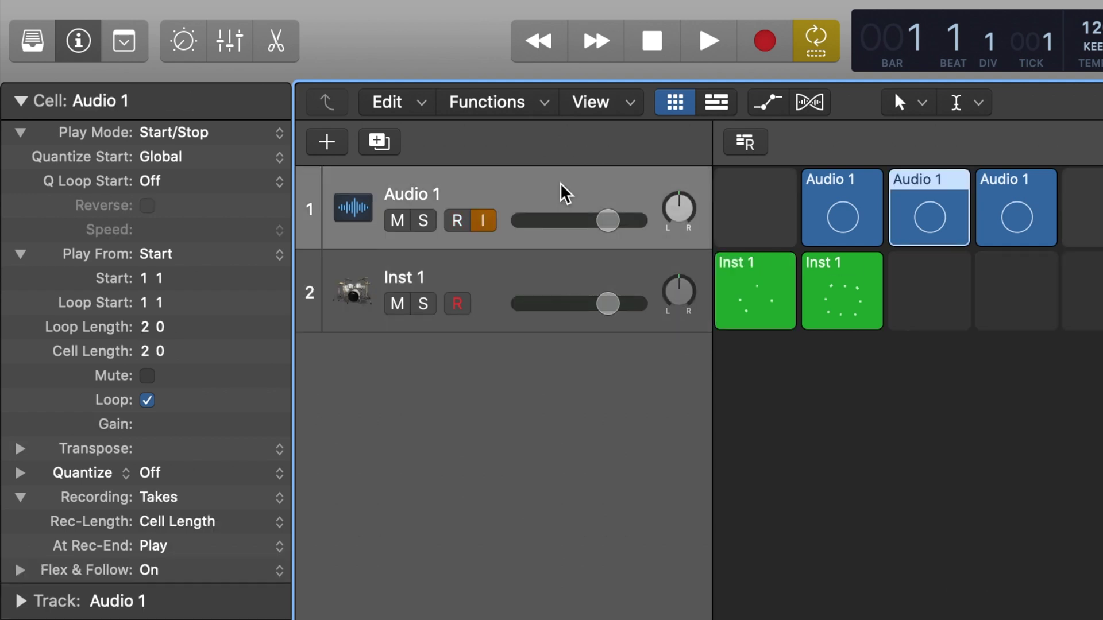
pyautogui.click(748, 386)
pyautogui.moveTo(751, 209)
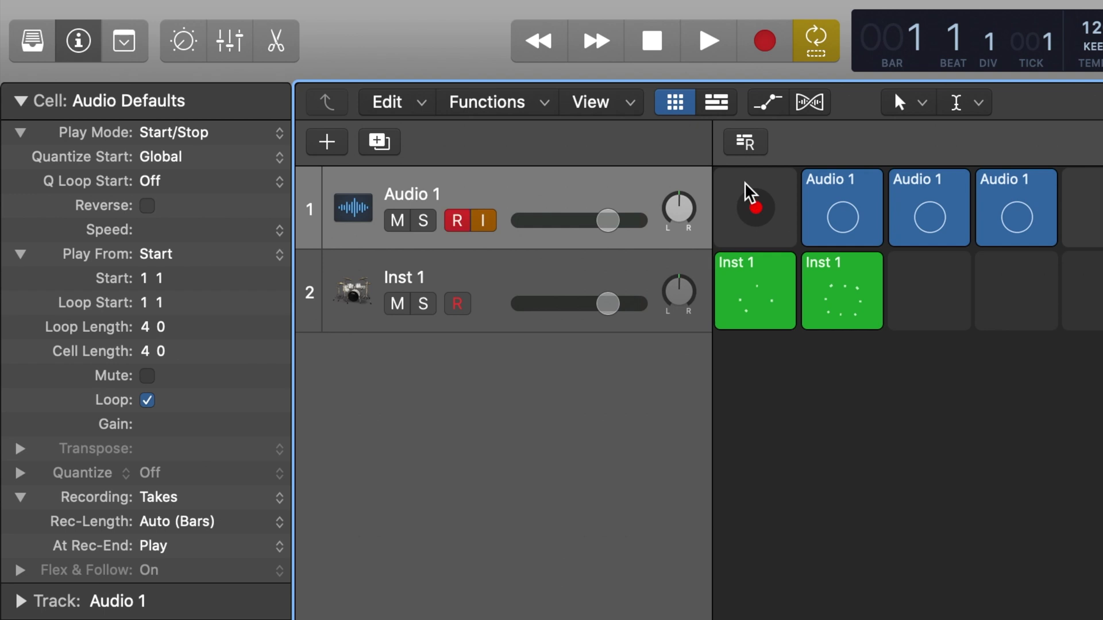
pyautogui.click(745, 185)
pyautogui.click(837, 187)
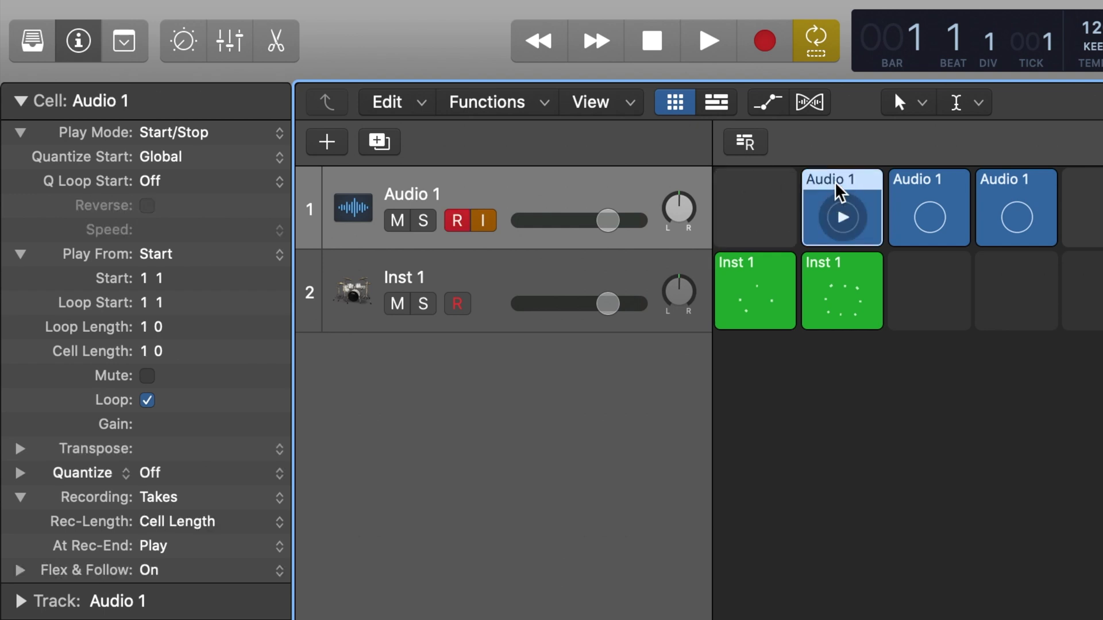
pyautogui.click(779, 437)
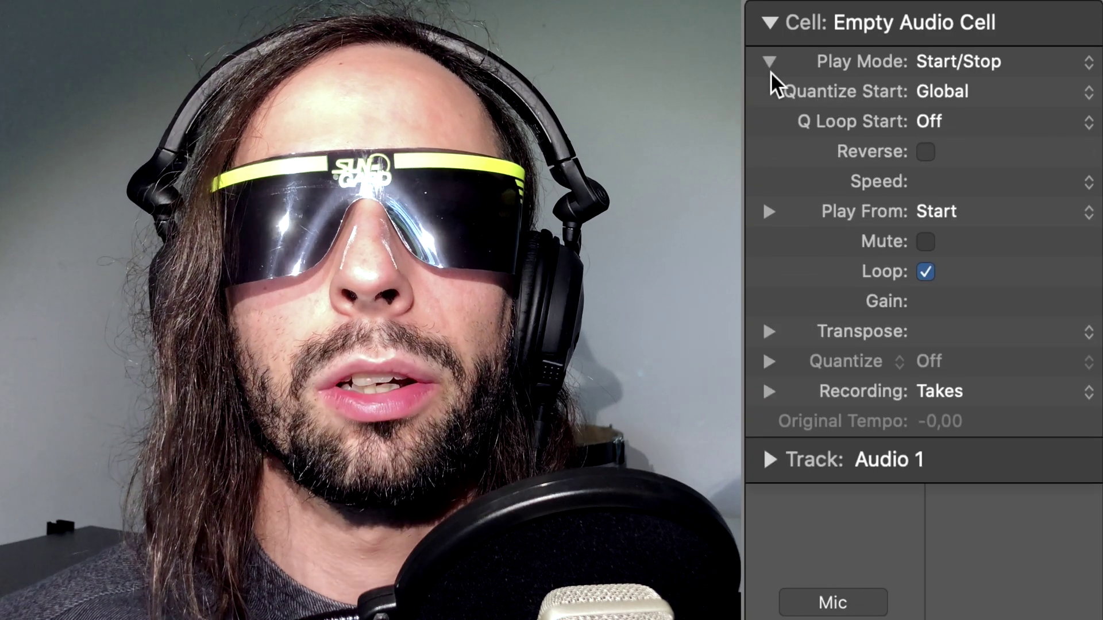
# Step: Expand the empty audio cell's Play From and Recording sections to show 4-bar lengths, Rec-Length Auto and At Rec-End Play
pyautogui.click(770, 211)
pyautogui.click(767, 511)
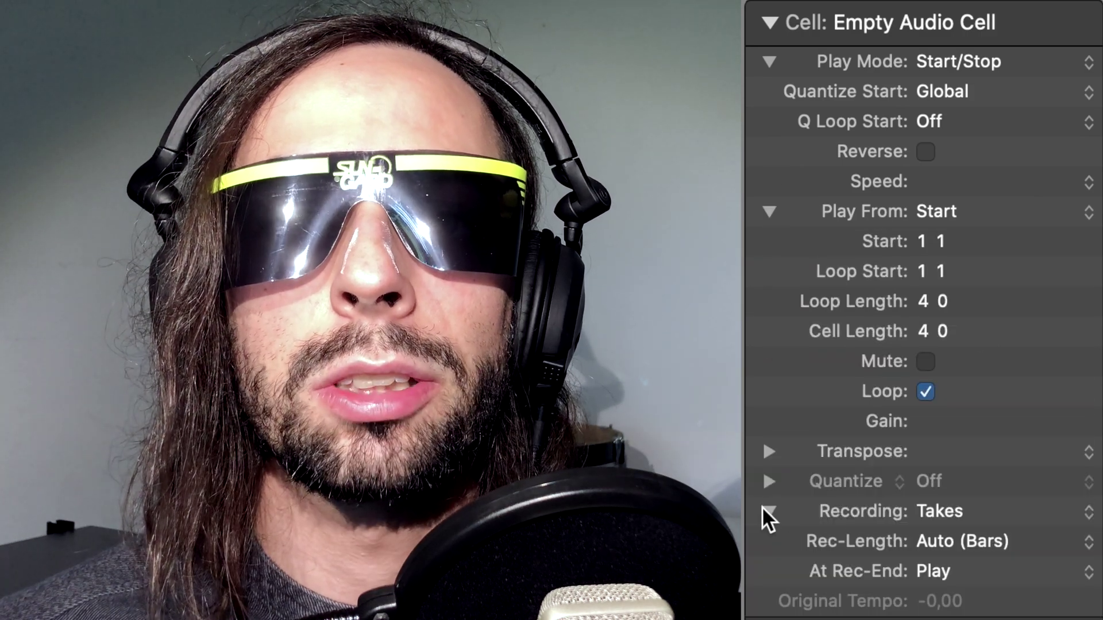